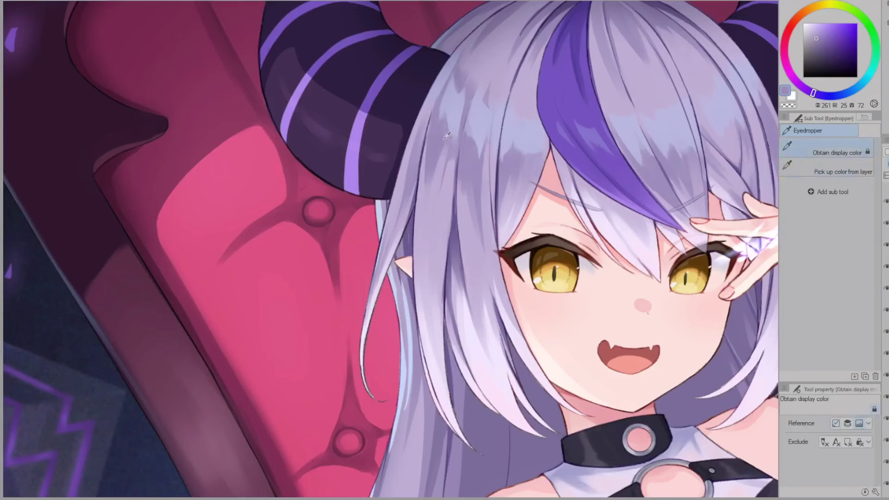
Sample the lavender hair colour and paint along the strand beside the horn.
alt+click(445, 138)
drag(446, 141, 433, 237)
key(bracketleft)
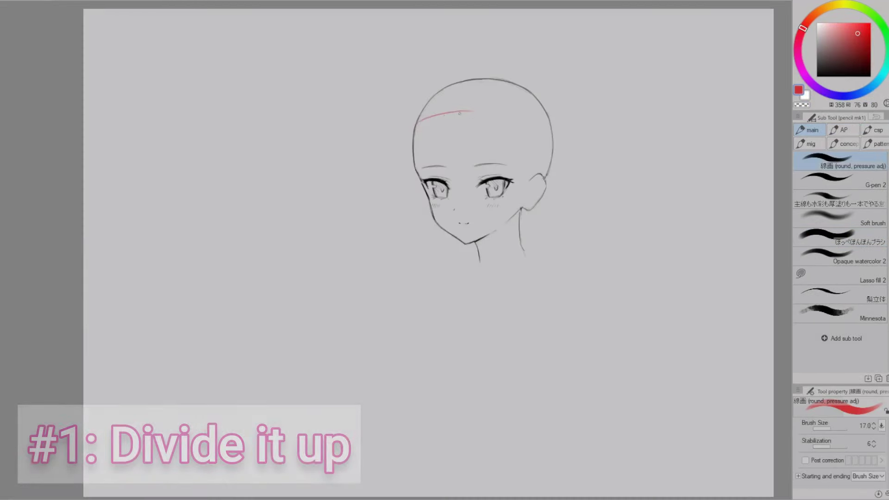
Draw the hairline across the bald head in red as a dividing line for the hair sections.
drag(477, 113, 516, 120)
key(e)
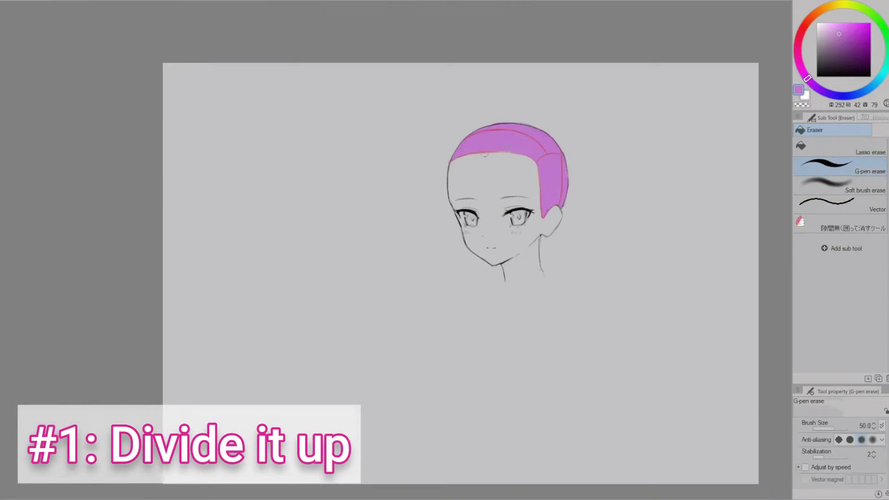
key(p)
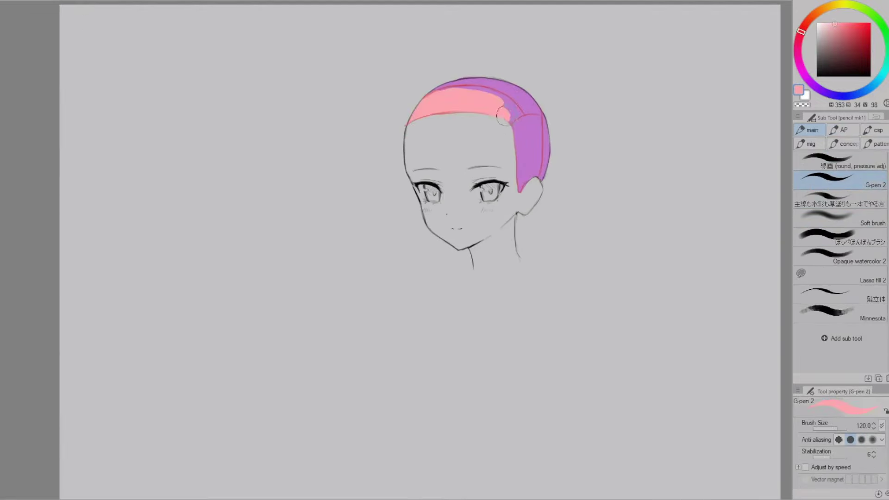
Fill the front scalp section with pink up to the side boundary and choose green for the side section.
key(bracketleft)
key(bracketleft)
mouse_move(500, 106)
mouse_down()
mouse_move(516, 112)
mouse_move(522, 184)
mouse_move(537, 127)
mouse_up()
click(883, 24)
key(bracketright)
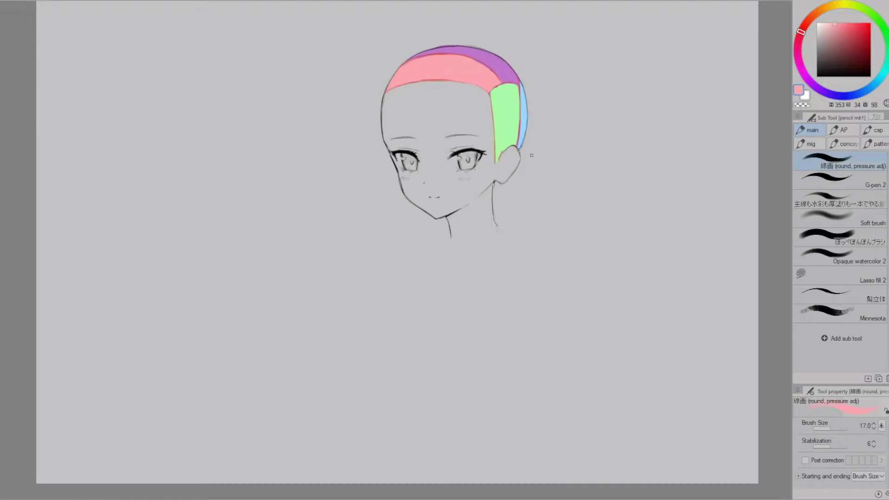
Handwrite the label FRONT in red to the left of the pink scalp section.
drag(835, 46, 858, 34)
click(803, 29)
scroll(495, 161, up, 1)
scroll(506, 150, down, 2)
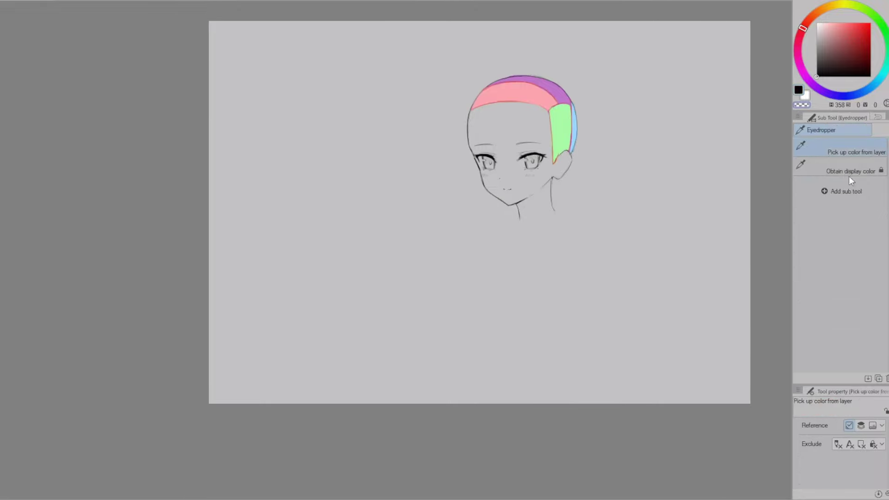
alt+click(482, 105)
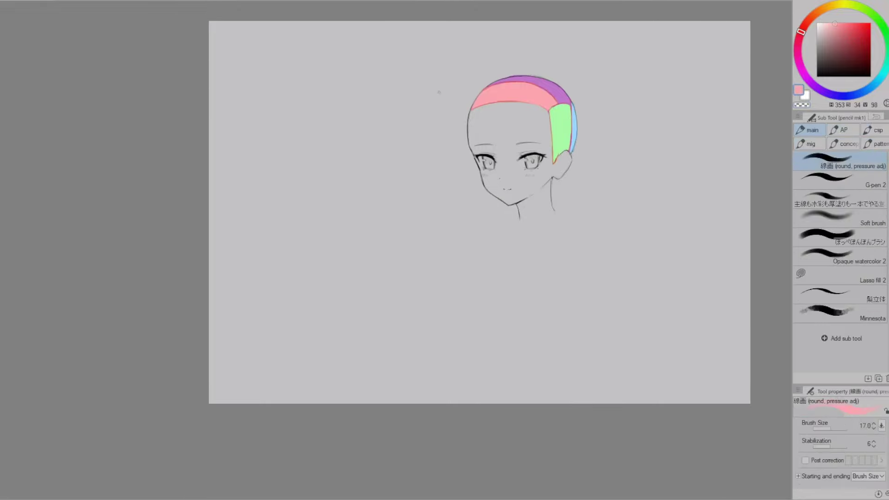
scroll(476, 131, up, 1)
drag(362, 73, 371, 72)
drag(362, 73, 360, 88)
drag(360, 80, 368, 79)
drag(373, 74, 372, 87)
drag(373, 75, 382, 86)
drag(389, 75, 390, 75)
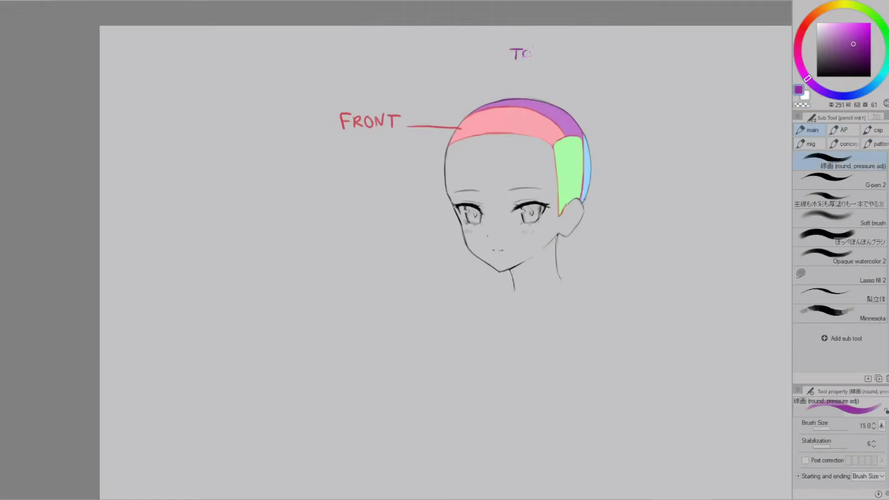
Handwrite the label TOP in purple above the head and BACK in blue beside the rear section.
drag(536, 51, 536, 60)
key(m)
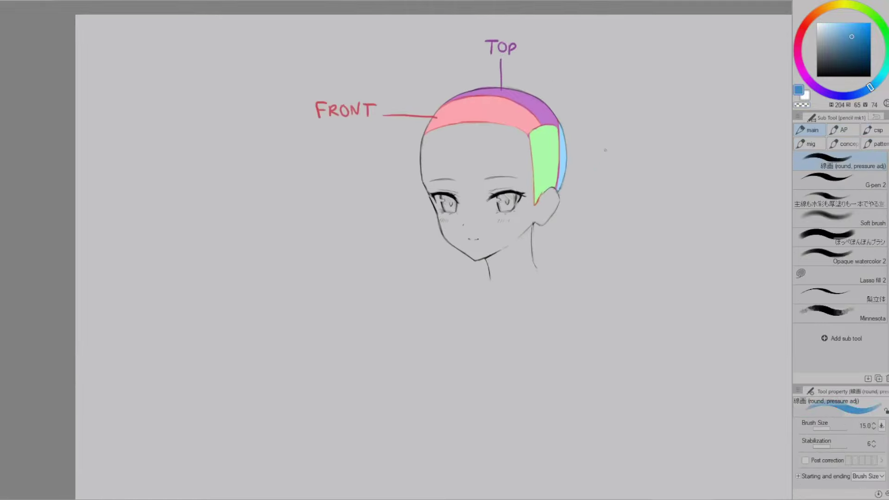
drag(603, 145, 603, 158)
drag(603, 144, 603, 158)
drag(619, 146, 615, 159)
drag(619, 145, 625, 159)
drag(616, 154, 623, 154)
drag(633, 146, 634, 157)
drag(638, 145, 638, 159)
drag(648, 146, 649, 160)
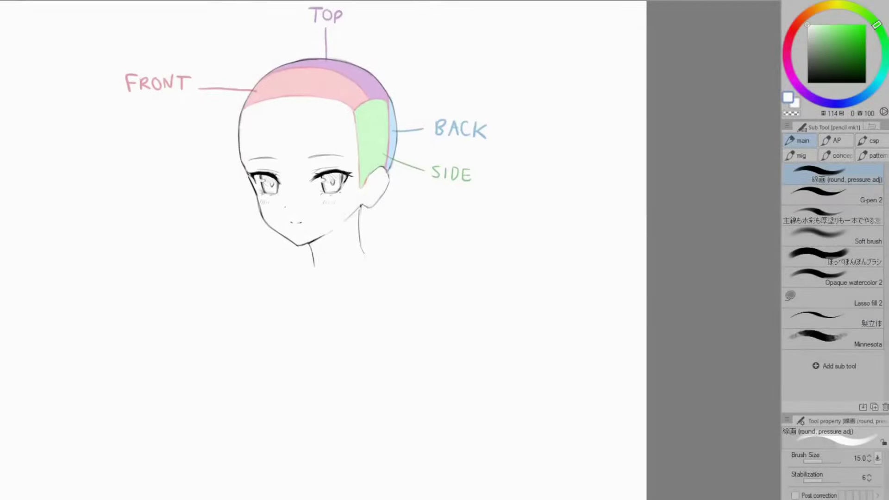
scroll(623, 204, up, 2)
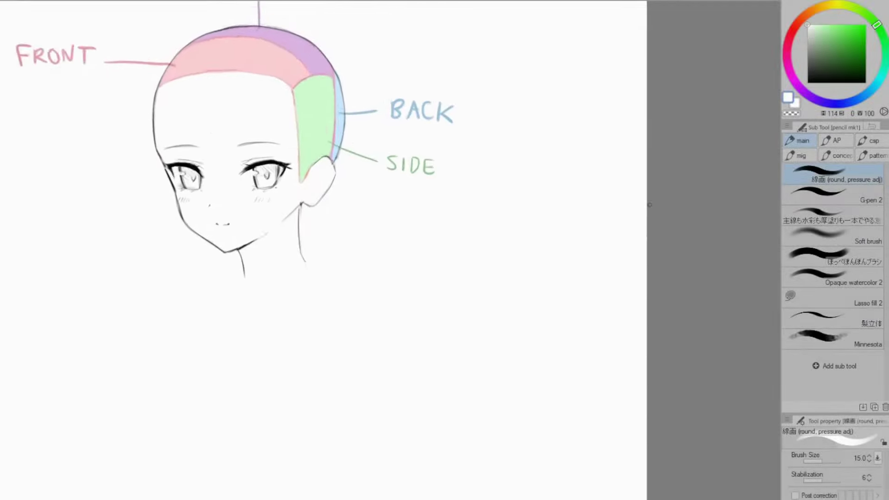
mouse_move(492, 146)
mouse_down()
mouse_move(673, 265)
mouse_move(655, 282)
mouse_move(661, 244)
mouse_move(688, 250)
mouse_move(702, 241)
mouse_move(703, 250)
mouse_up()
scroll(656, 282, up, 1)
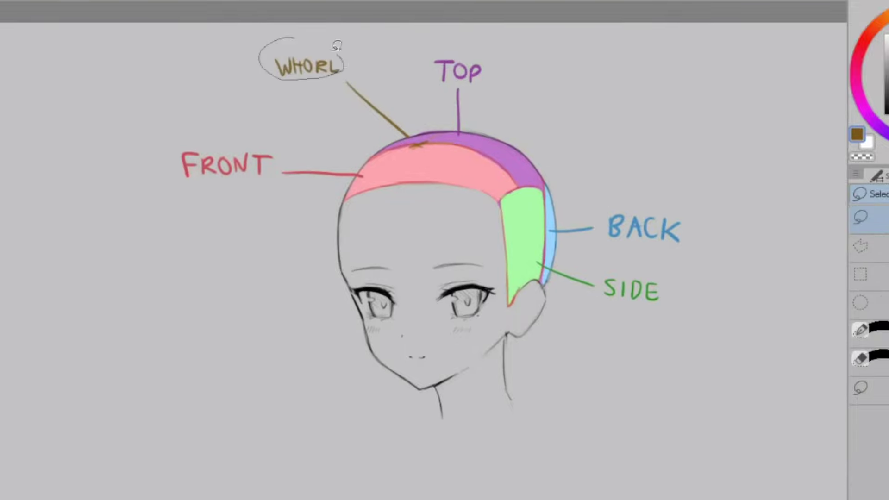
Enlarge the handwritten WHORL label above the head, next to its pointer line.
key(ctrl+t)
key(Return)
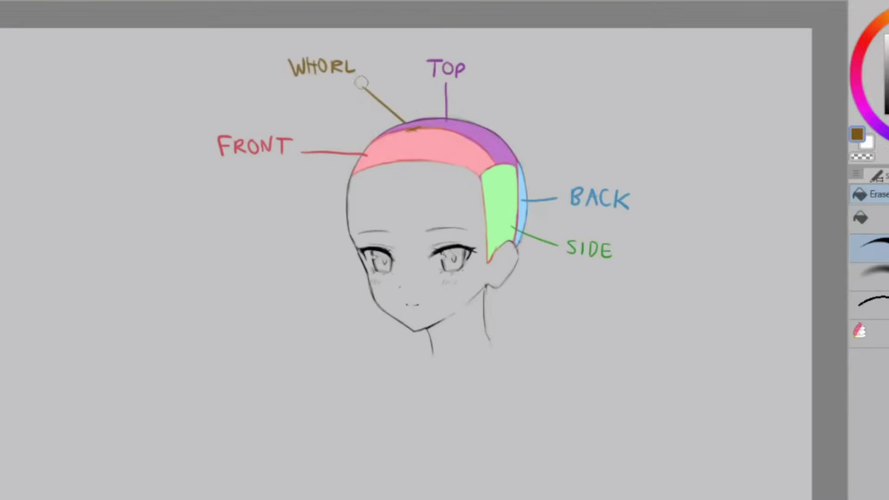
key(ctrl+t)
key(Return)
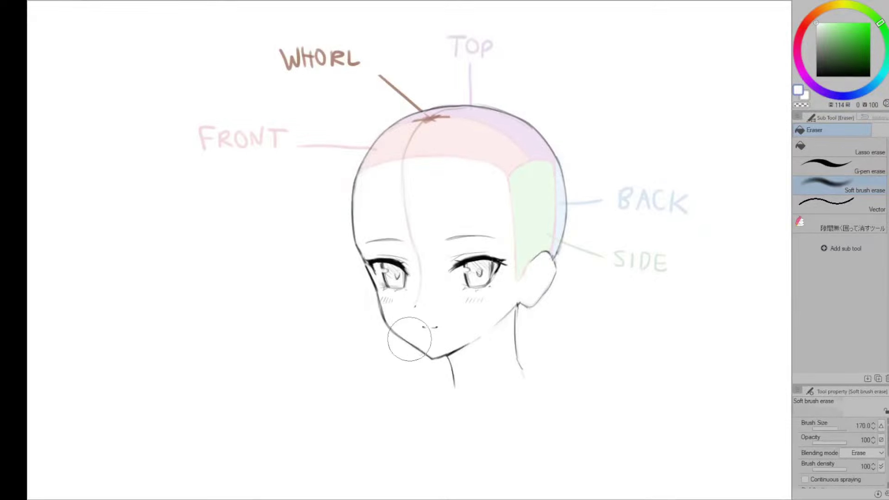
mouse_move(410, 338)
mouse_down()
mouse_move(414, 307)
mouse_move(426, 297)
mouse_move(423, 215)
mouse_move(414, 229)
mouse_move(397, 228)
mouse_move(388, 177)
mouse_move(441, 143)
mouse_up()
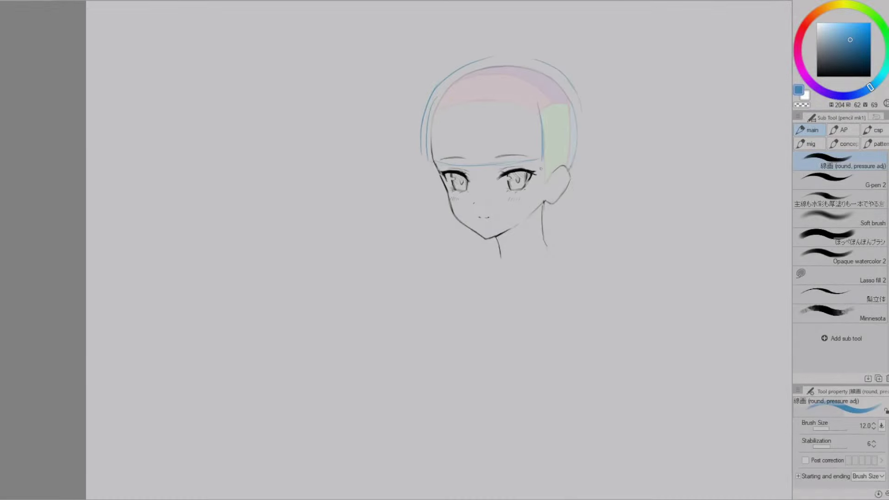
Sketch the side lock in front of the ear in blue, with two long edges and a slanted bottom edge.
drag(543, 156, 536, 246)
drag(549, 104, 555, 236)
drag(536, 245, 565, 231)
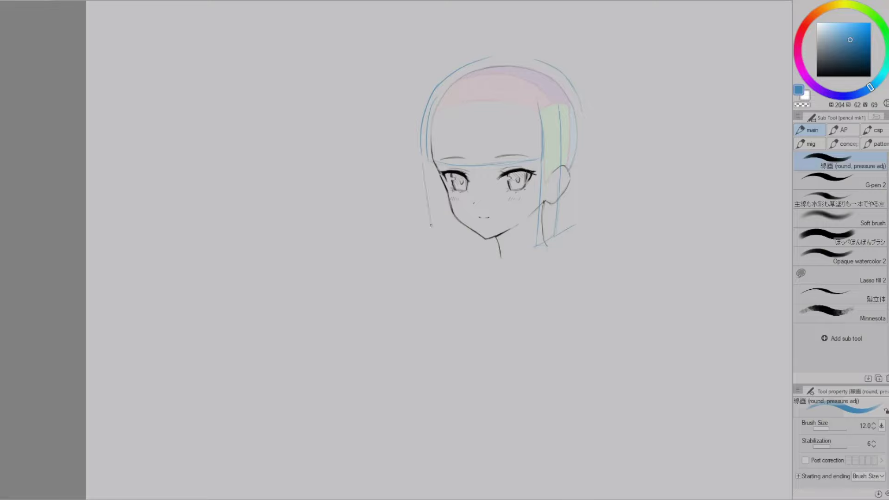
Undo the last left-side line and redraw that side lock in blue from the temple to below the chin.
key(ctrl+z)
mouse_move(422, 150)
mouse_down()
mouse_move(431, 240)
mouse_move(445, 252)
mouse_up()
drag(432, 165, 445, 250)
key(e)
key(p)
Draw the blue bottom and back edges of the bob, and lighten the outline at the upper left of the head.
drag(557, 247, 579, 236)
drag(582, 110, 580, 234)
scroll(535, 126, down, 2)
key(e)
drag(465, 85, 443, 134)
key(p)
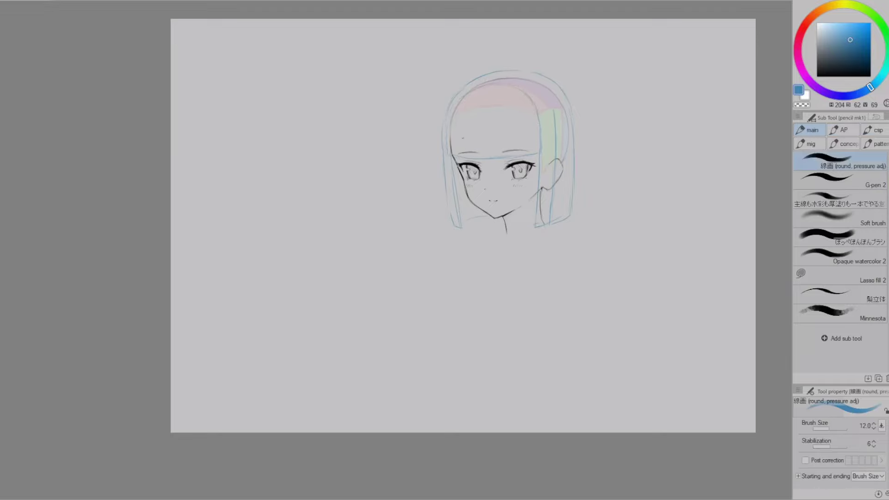
Check the hair block-in mirrored and soften its outline at the back of the head with the eraser.
scroll(470, 157, down, 1)
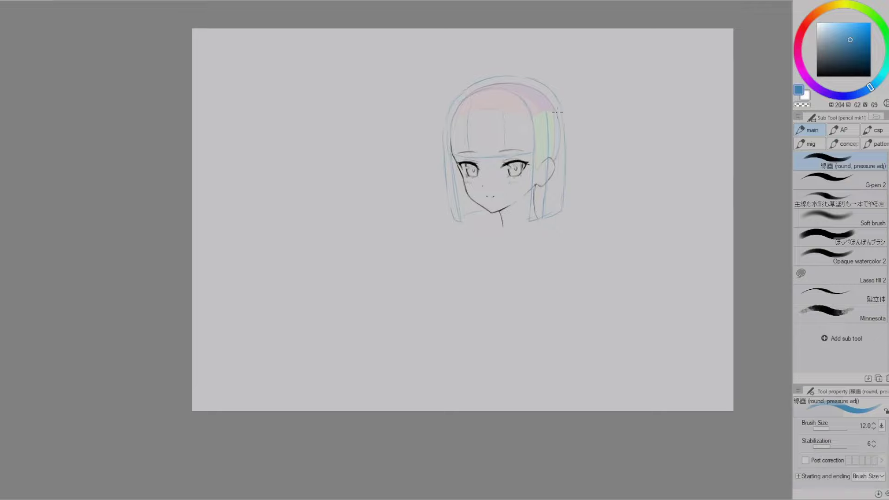
key(h)
drag(484, 131, 648, 138)
key(e)
mouse_move(438, 108)
mouse_down()
mouse_move(429, 214)
mouse_move(429, 123)
mouse_up()
key(p)
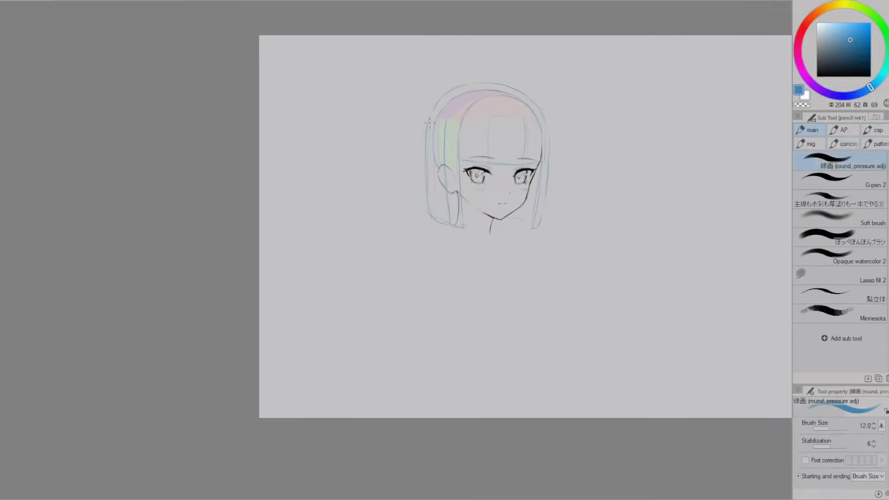
key(h)
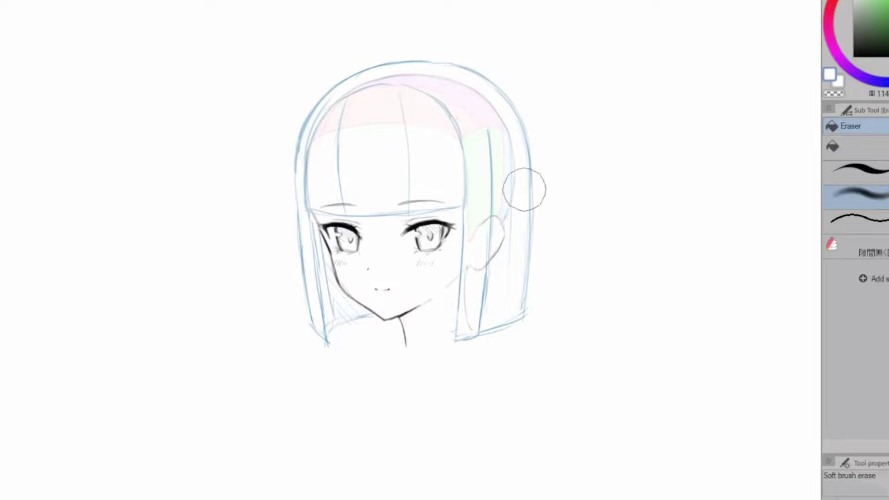
mouse_move(548, 199)
mouse_down()
mouse_move(505, 190)
mouse_move(485, 308)
mouse_move(529, 242)
mouse_move(486, 303)
mouse_move(513, 170)
mouse_up()
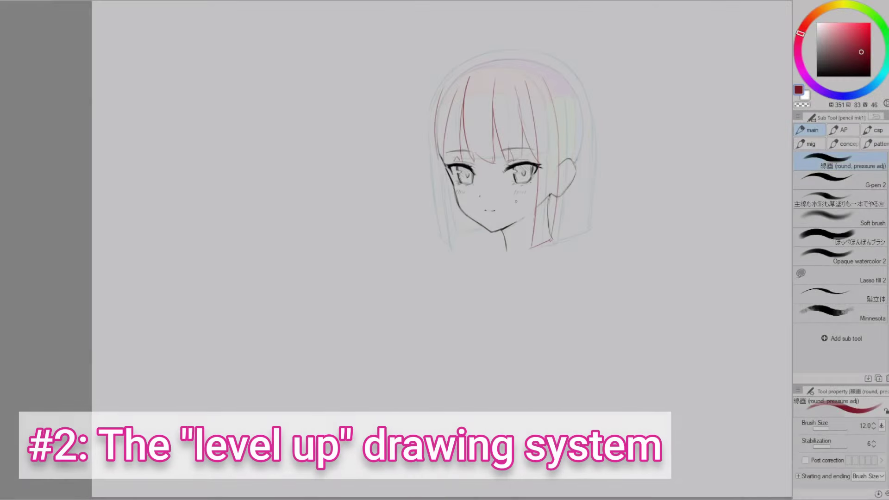
Clean up the bangs above the left eye and redraw a dark-red strand there down to the brow.
key(e)
drag(454, 158, 460, 160)
key(p)
drag(462, 122, 450, 160)
drag(441, 160, 452, 234)
key(ctrl+z)
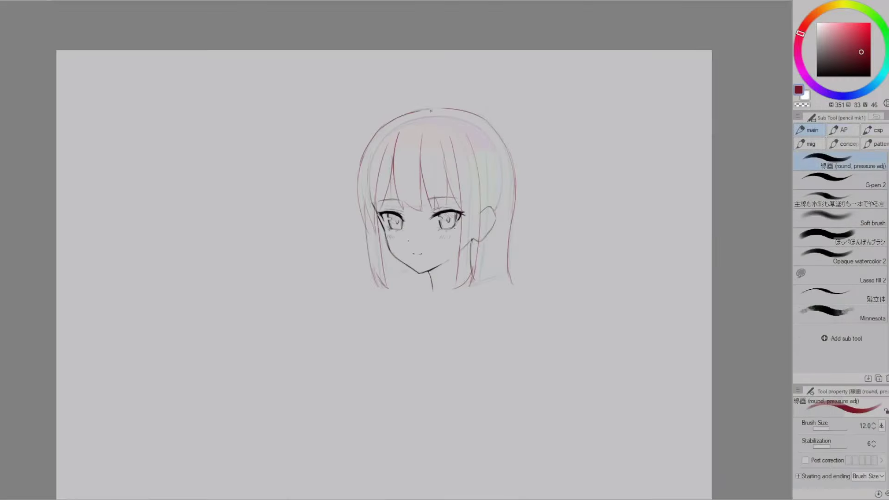
Clean up the dark-red hair outline over the crown, rotating the canvas to work on the curve.
key(e)
mouse_move(431, 110)
mouse_down()
mouse_move(453, 109)
mouse_move(382, 88)
mouse_move(456, 75)
mouse_up()
key(p)
key(r)
drag(501, 189, 435, 135)
key(p)
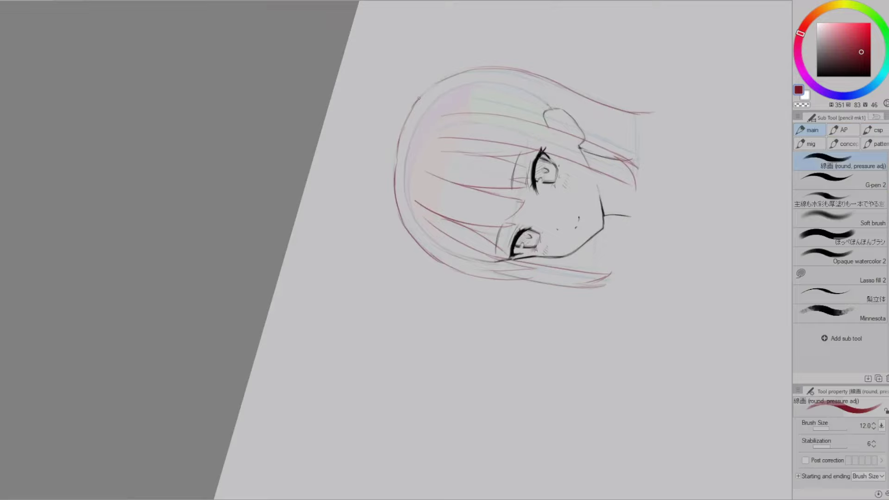
key(ctrl+0)
Refine the left side lock with a dark-red strand from the temple to below the chin.
key(e)
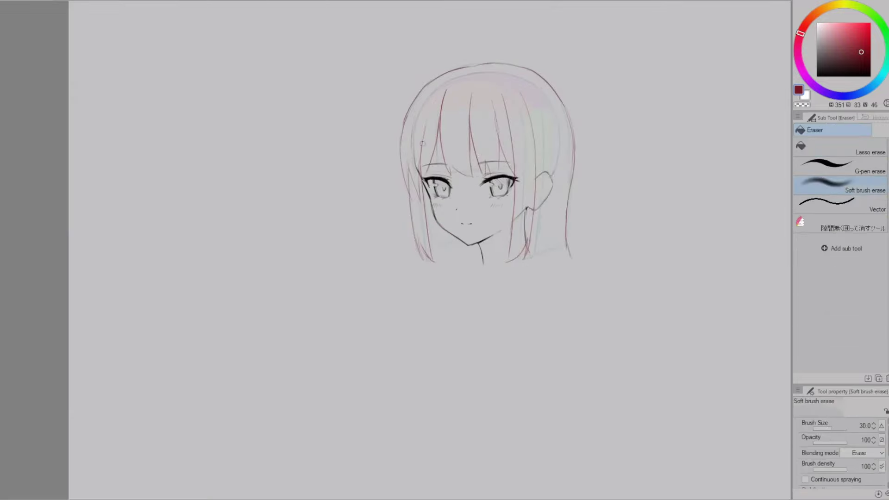
key(p)
key(e)
key(p)
drag(415, 187, 434, 261)
key(e)
key(p)
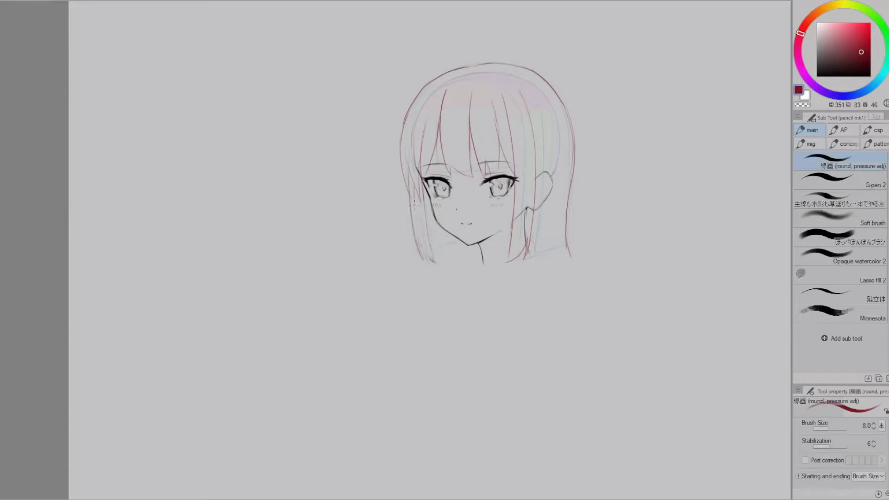
Add a short hair strand beside the left jaw and soften the sketch lines beneath the chin.
drag(444, 232, 449, 255)
scroll(530, 93, down, 1)
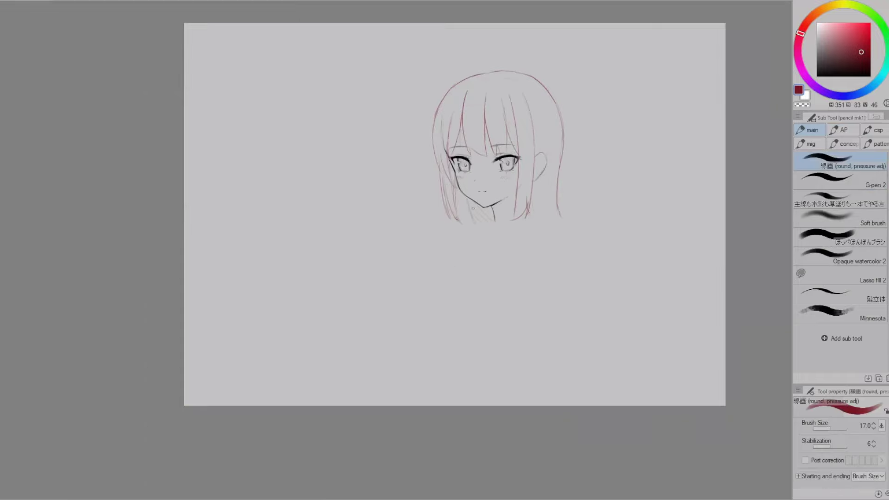
key(e)
key(p)
key(e)
drag(472, 213, 489, 219)
scroll(498, 226, down, 2)
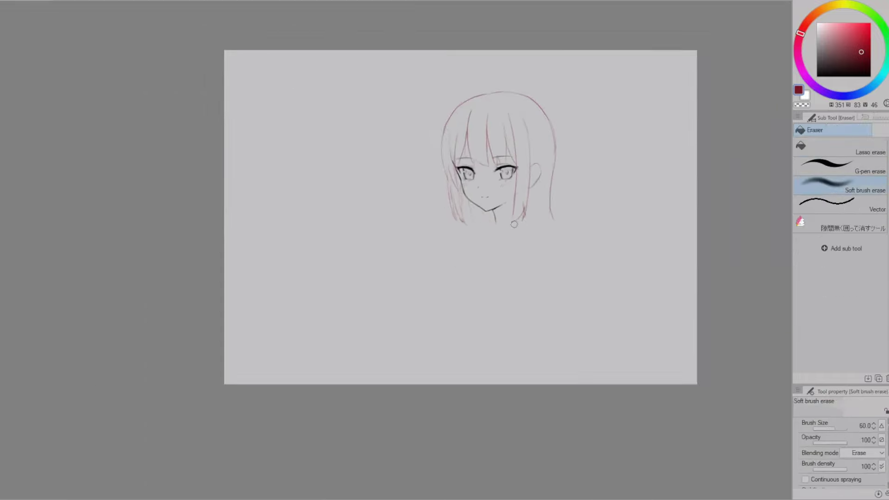
Undo the flared tip of the back hair and rework its lower strands in dark red.
scroll(533, 174, up, 1)
drag(422, 137, 332, 153)
key(p)
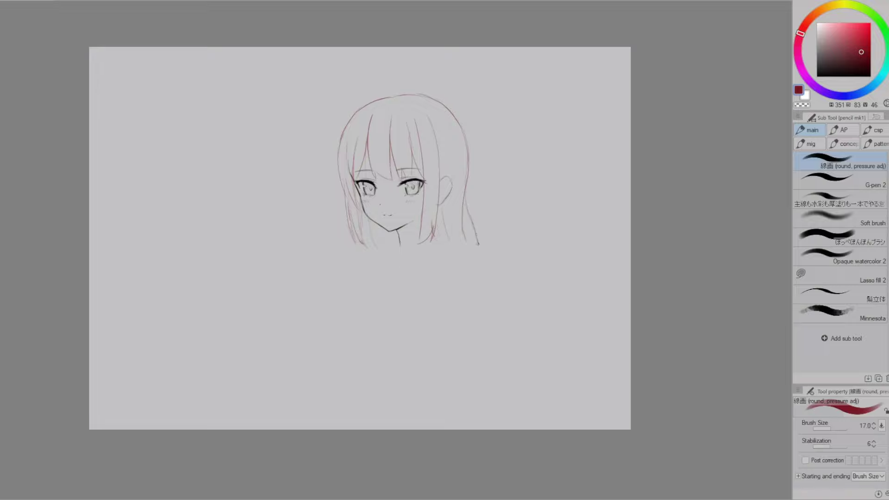
key(ctrl+z)
drag(464, 214, 472, 207)
key(e)
key(p)
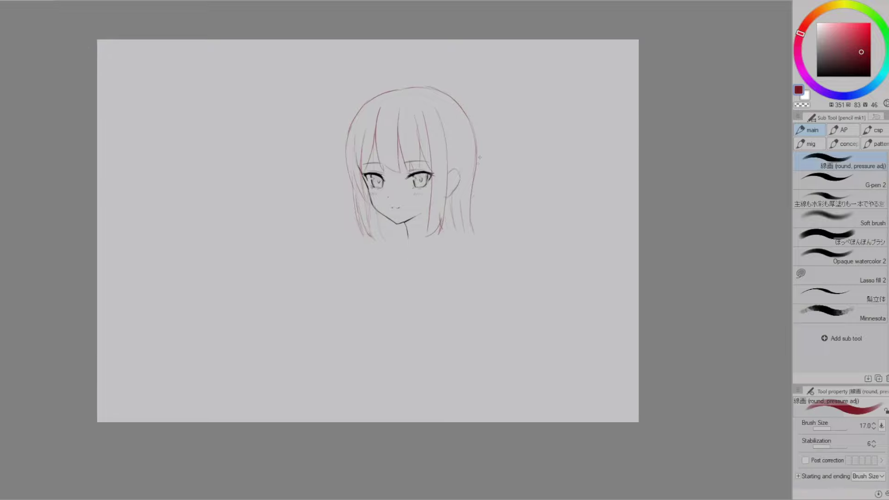
key(e)
key(p)
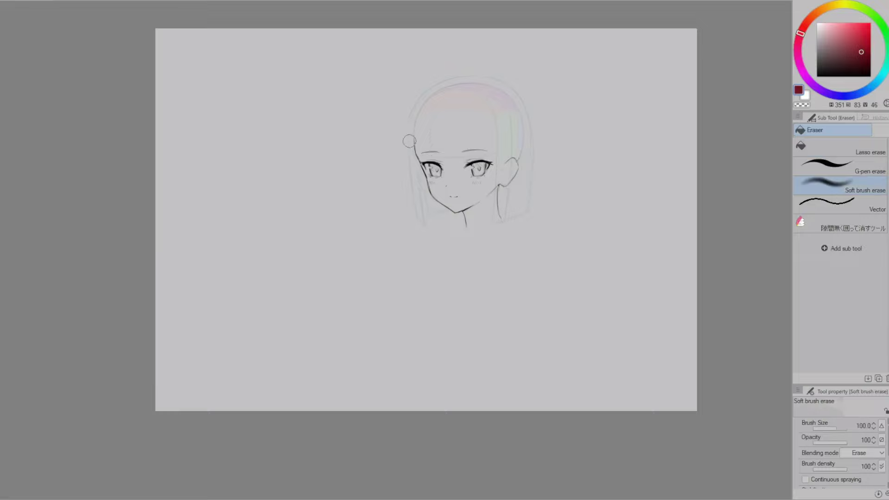
Draw two long dark-red bang strands from the hairline down to the brows over the faint blue guide.
drag(495, 144, 500, 144)
scroll(500, 144, up, 2)
key(p)
mouse_move(480, 100)
mouse_down()
mouse_move(485, 199)
mouse_move(509, 203)
mouse_up()
drag(510, 200, 508, 149)
drag(503, 117, 508, 177)
key(ctrl+z)
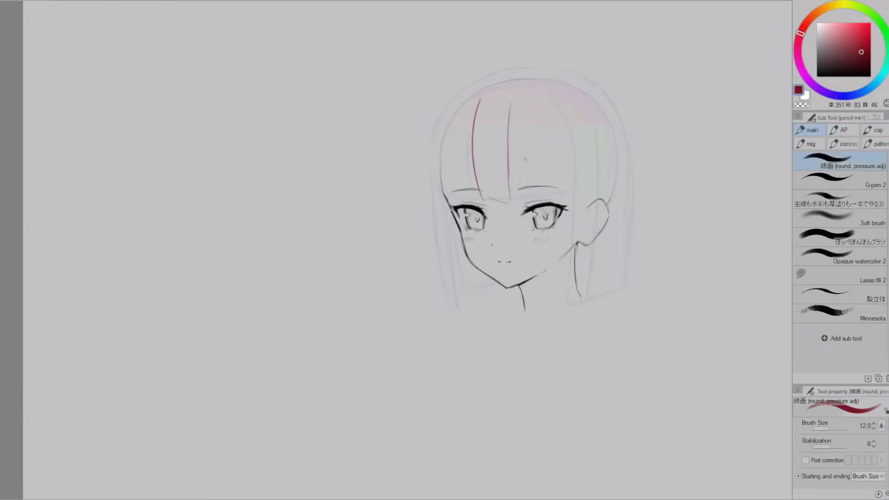
Continue the bangs above the right eye with dark-red strands sweeping outward from the hairline to the brow.
mouse_move(508, 132)
mouse_down()
mouse_move(524, 204)
mouse_move(546, 200)
mouse_up()
drag(528, 187, 533, 202)
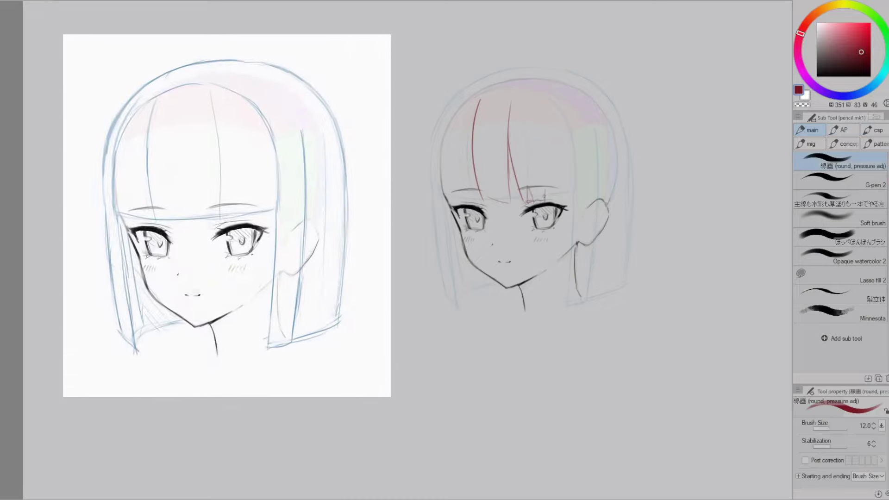
mouse_move(535, 112)
mouse_down()
mouse_move(544, 178)
mouse_move(573, 203)
mouse_up()
key(e)
key(p)
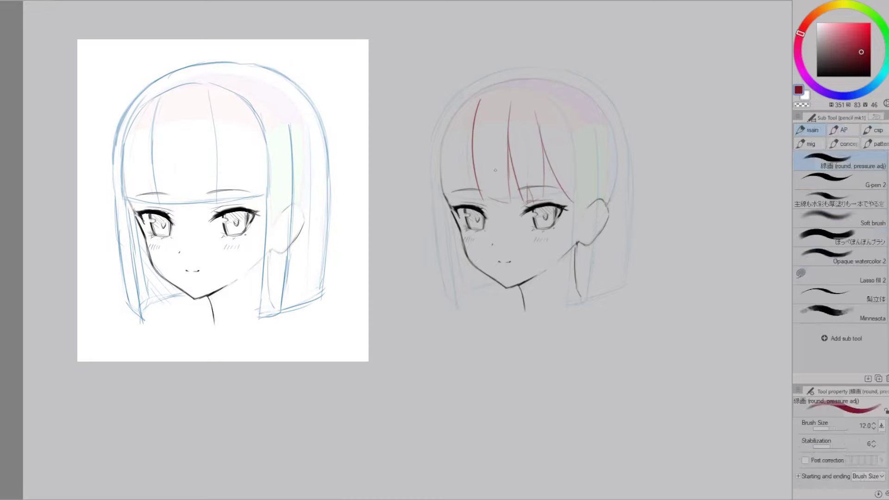
Sketch the side locks on both sides of the face in dark red, with pointed tips at neck level.
drag(536, 209, 531, 247)
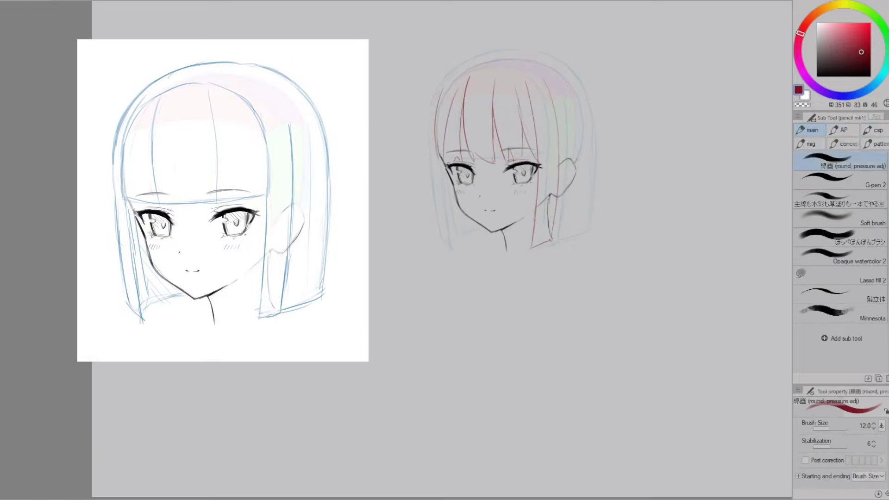
drag(460, 121, 457, 245)
drag(530, 249, 550, 243)
drag(443, 228, 457, 248)
drag(440, 225, 441, 244)
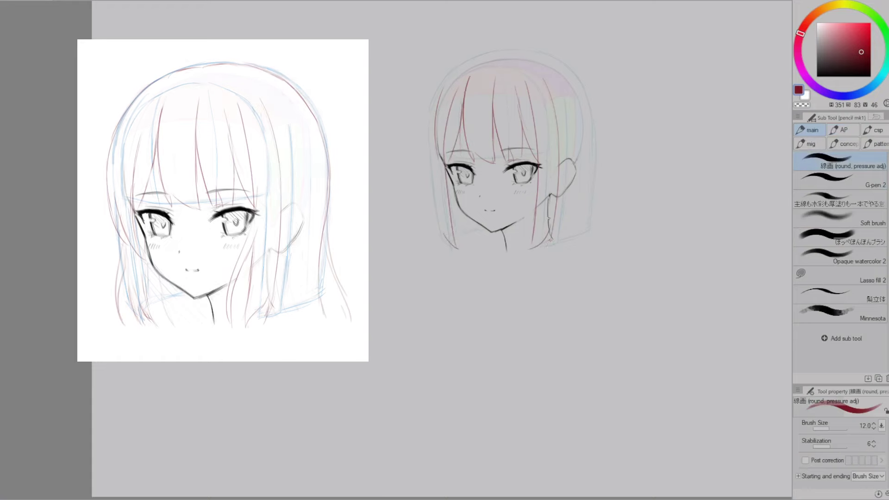
drag(427, 157, 441, 237)
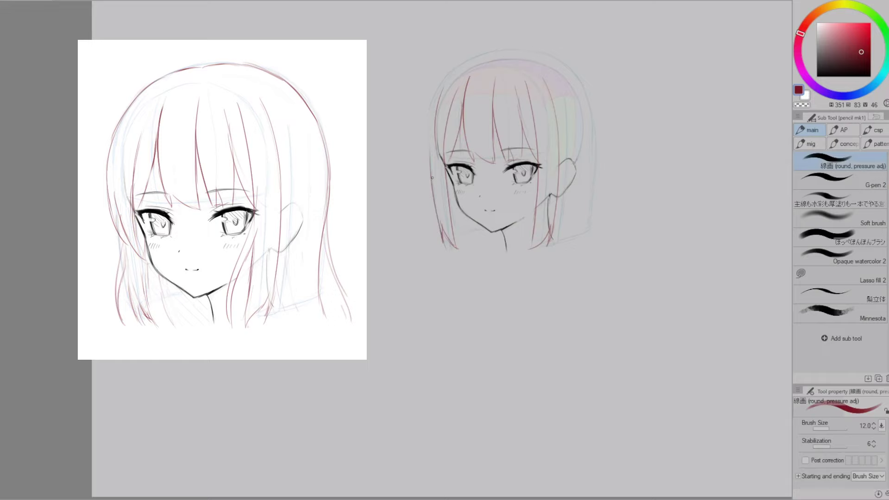
Refine the dark-red bangs and side hair by softly erasing stray sketch lines around the hairline and cheek.
key(ctrl+z)
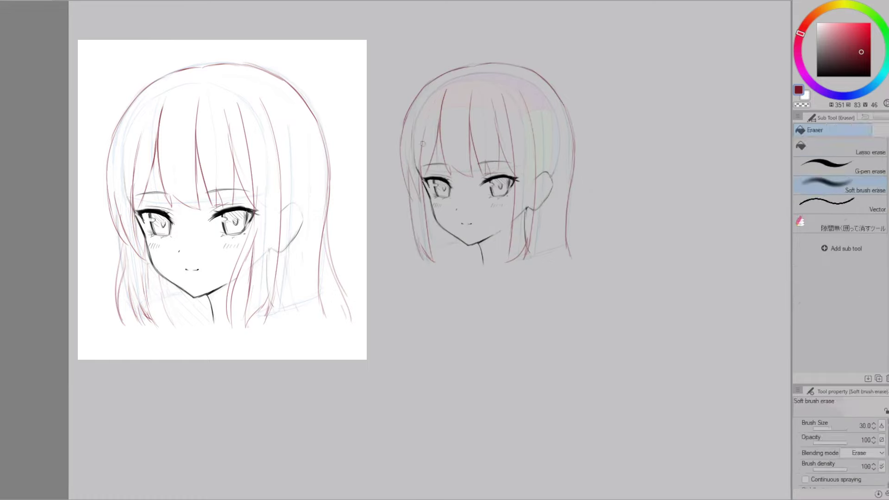
key(p)
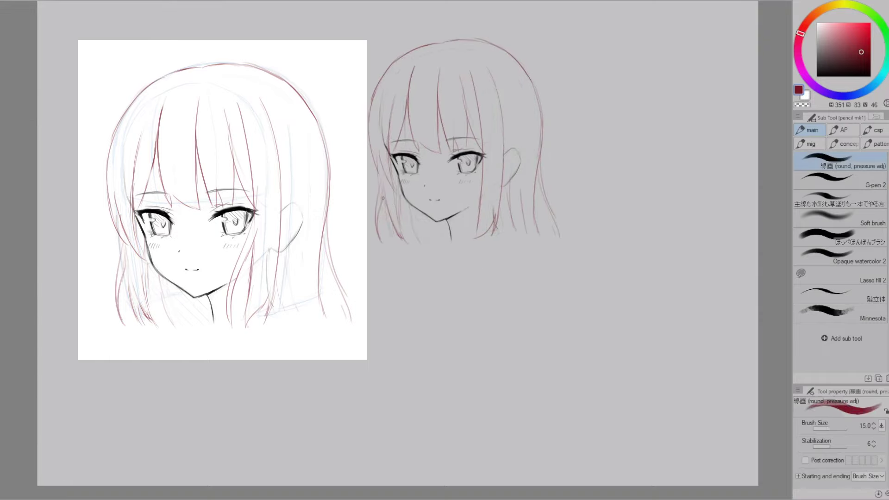
scroll(486, 151, down, 1)
key(e)
mouse_move(415, 87)
mouse_down()
mouse_move(404, 115)
mouse_move(414, 84)
mouse_up()
key(p)
key(ctrl+plus)
key(e)
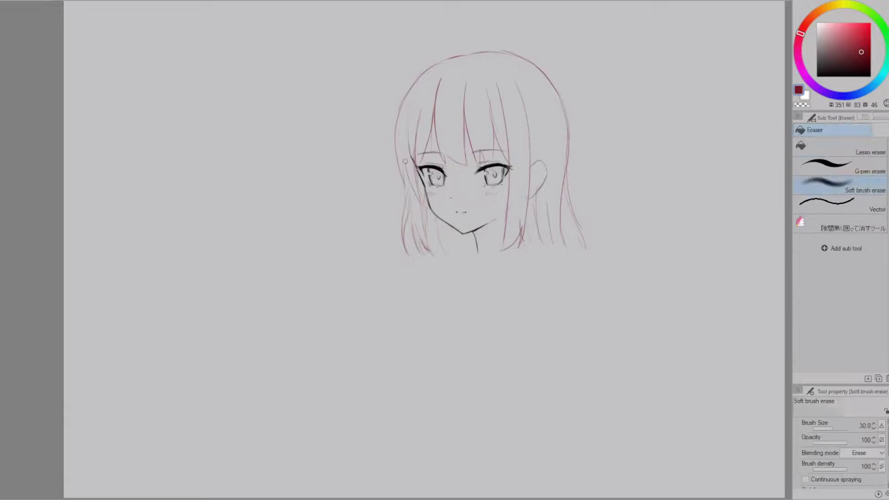
key(p)
key(ctrl+minus)
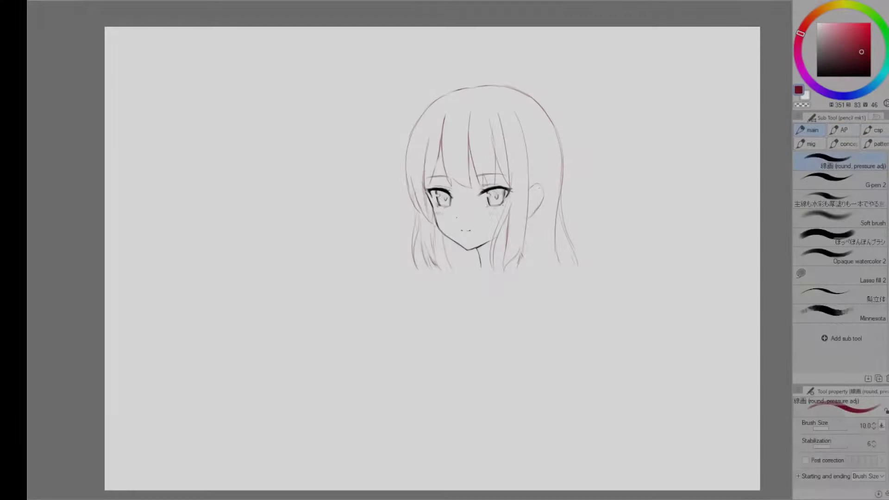
Erase the wavy lower side strands and redraw the locks on both sides of the face as simple tapered shapes.
key(e)
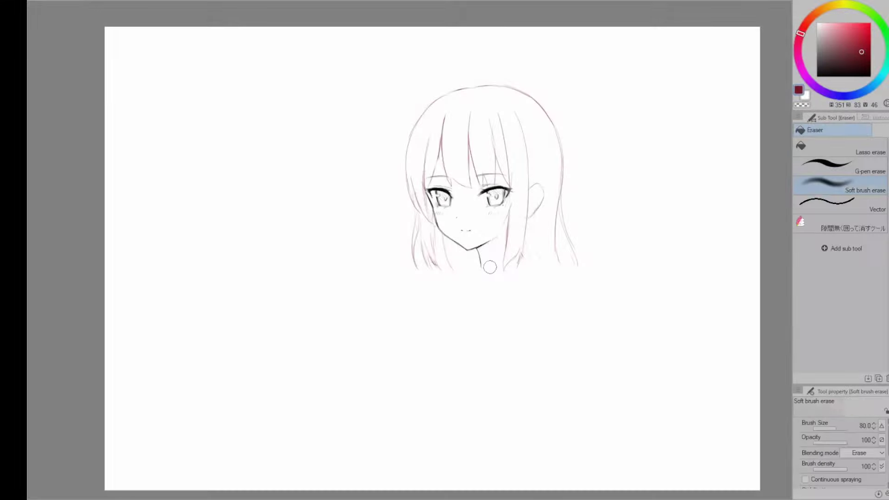
drag(414, 231, 417, 268)
drag(522, 235, 518, 266)
key(p)
drag(420, 213, 436, 265)
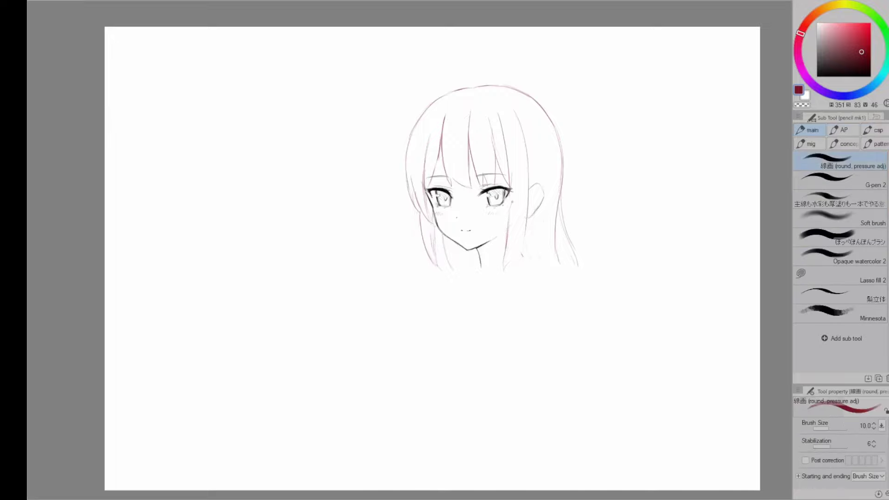
drag(526, 226, 503, 274)
drag(510, 190, 508, 226)
Erase the flared outer back-hair strand and clean up around the cheek with the soft eraser at size 40.
key(e)
key(p)
key(e)
mouse_move(562, 204)
mouse_down()
mouse_move(576, 265)
mouse_move(560, 265)
mouse_up()
key(p)
key(e)
key(p)
key(e)
key(bracketleft)
key(bracketleft)
key(bracketleft)
drag(431, 224, 438, 239)
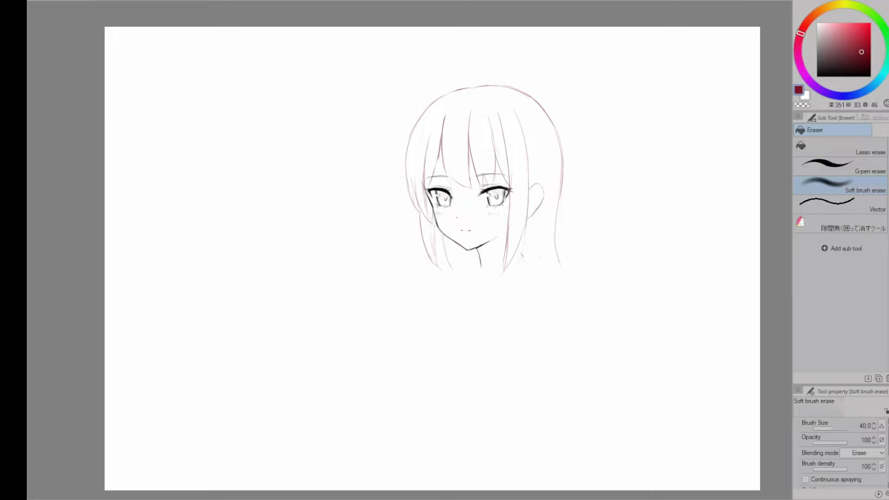
Move the simplified head to the left and the wavy-haired head to the right so they stand side by side.
key(k)
drag(534, 249, 368, 249)
drag(507, 220, 577, 220)
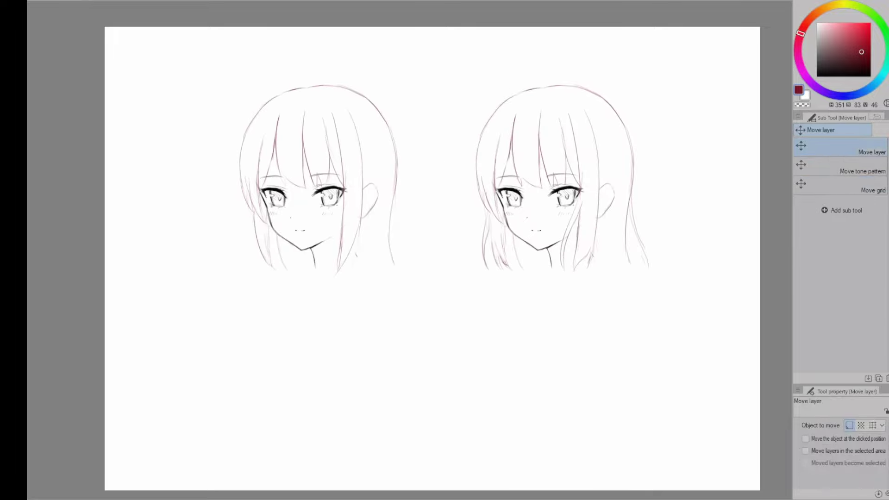
key(p)
scroll(377, 271, down, 1)
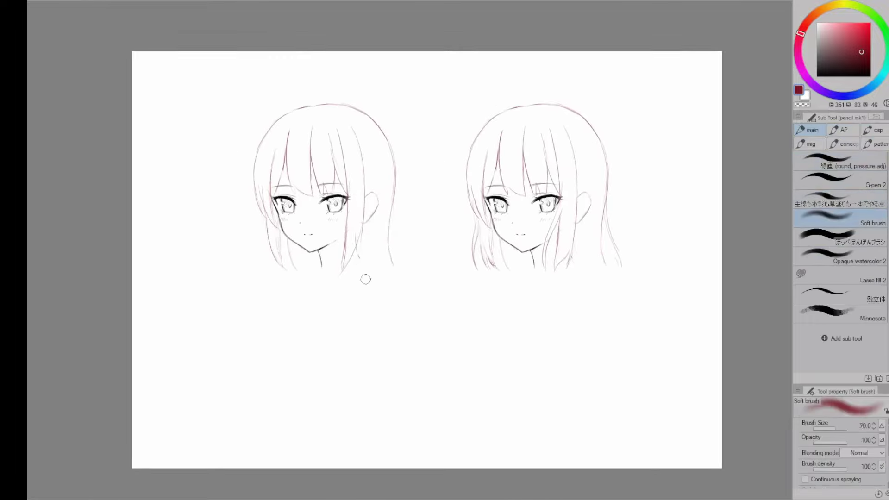
scroll(389, 207, up, 2)
scroll(360, 256, down, 2)
scroll(428, 209, up, 2)
key(bracketleft)
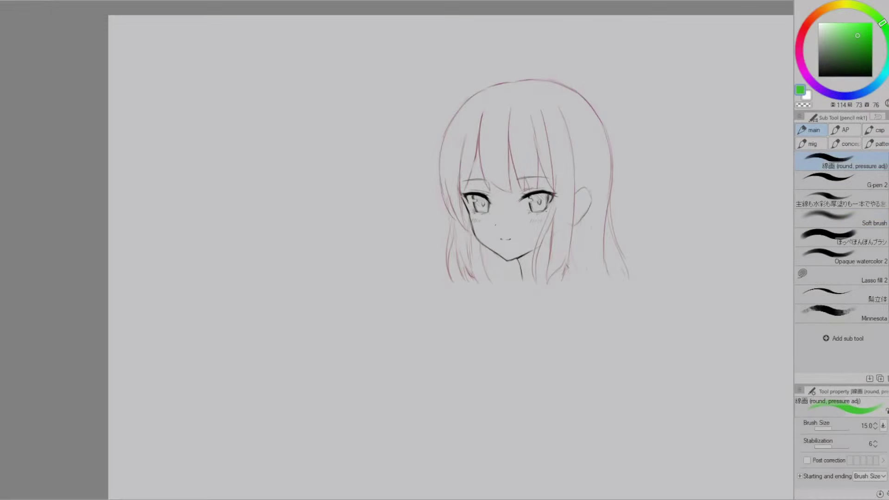
Line the first long bang strand in black with the pencil at size 10, ending in a pointed tip between the eyes.
scroll(542, 190, up, 1)
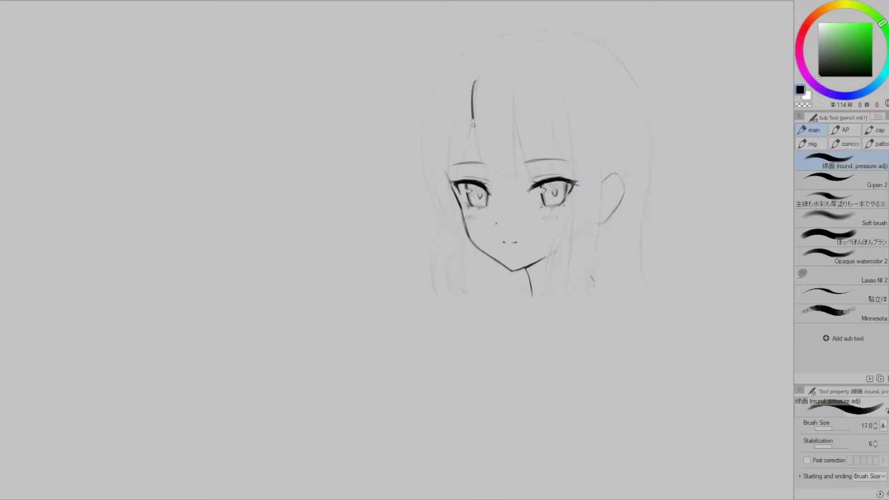
key(ctrl+z)
key(bracketleft)
key(bracketleft)
key(bracketleft)
key(bracketright)
mouse_move(477, 81)
mouse_down()
mouse_move(489, 175)
mouse_move(481, 139)
mouse_up()
key(ctrl+z)
key(bracketleft)
key(e)
key(p)
drag(513, 179, 512, 171)
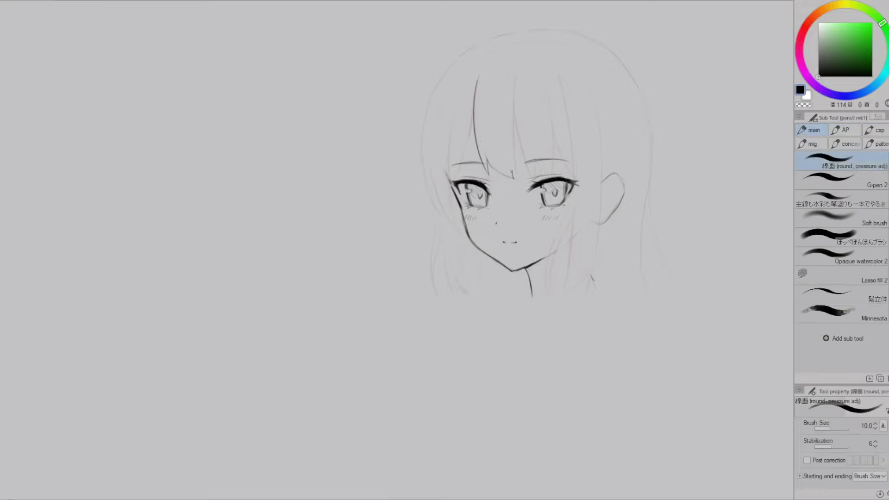
Line the side lock in front of the ear in black, with curved strands tapering to pointed tips beside the neck.
drag(545, 173, 547, 188)
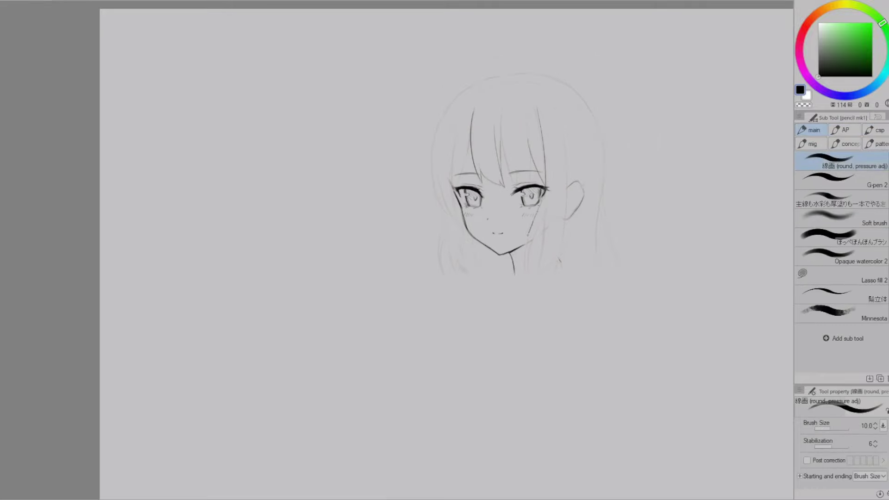
key(ctrl+z)
drag(541, 203, 527, 262)
drag(545, 211, 538, 276)
drag(569, 191, 552, 270)
drag(558, 258, 540, 277)
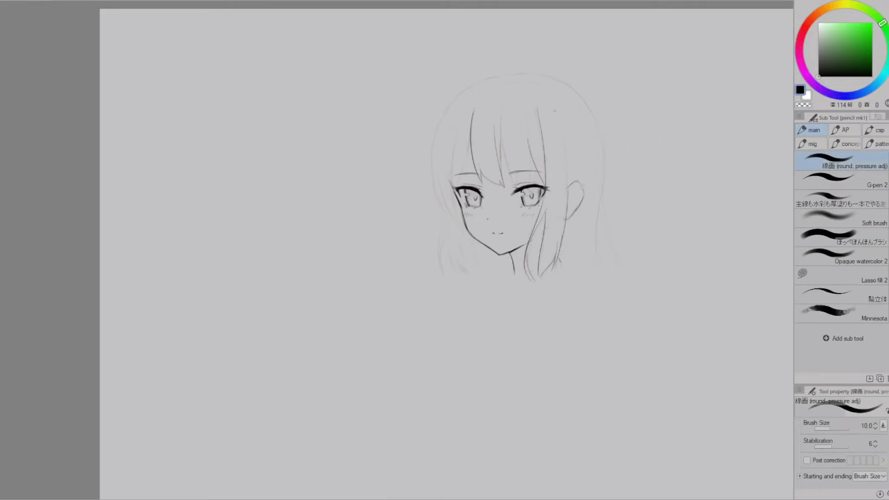
Line the long strand running from the hairline to the ear in black and try a continuation below the ear.
scroll(551, 140, up, 2)
mouse_move(555, 104)
mouse_down()
mouse_move(571, 187)
mouse_move(569, 263)
mouse_up()
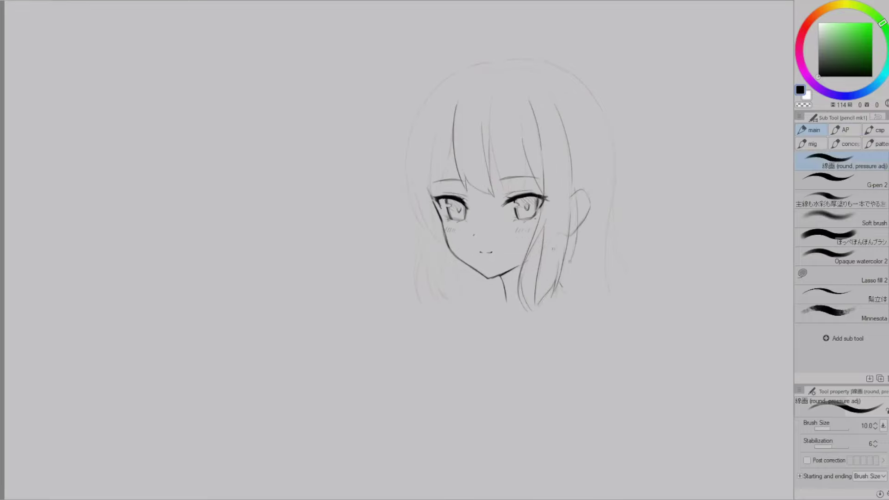
key(ctrl+z)
drag(579, 195, 570, 263)
key(ctrl+z)
Line the middle bang strands in black, sweeping from the hairline toward the far brow.
drag(477, 124, 509, 172)
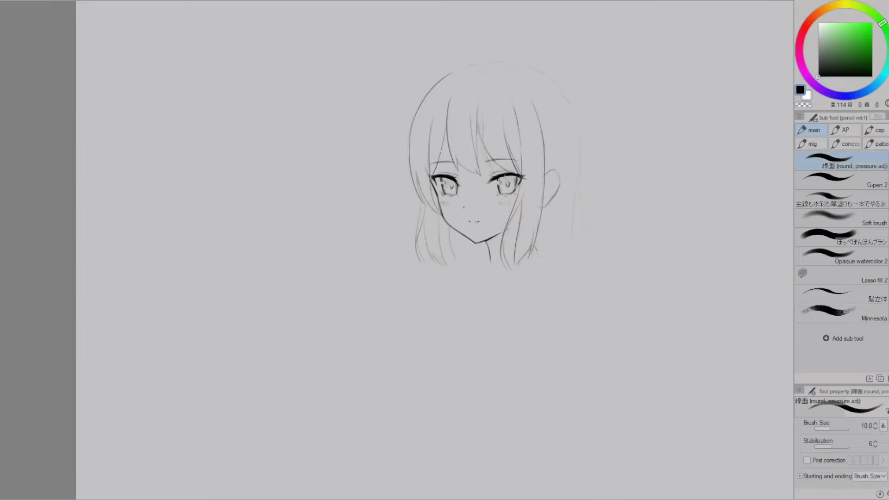
drag(484, 128, 496, 171)
scroll(509, 120, down, 1)
key(e)
key(p)
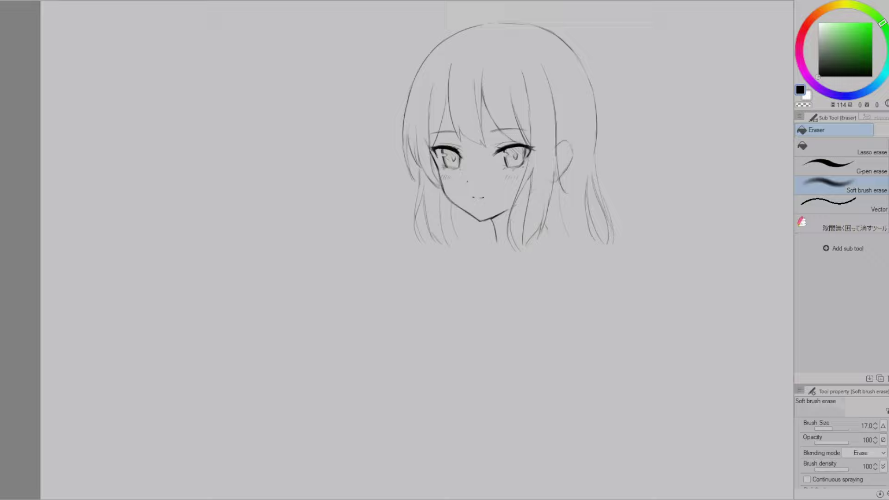
Line the flicked lock tips beside the left cheek in black and hatch the shaded hair behind the neck.
key(p)
drag(421, 162, 413, 189)
scroll(444, 176, down, 1)
drag(430, 167, 424, 185)
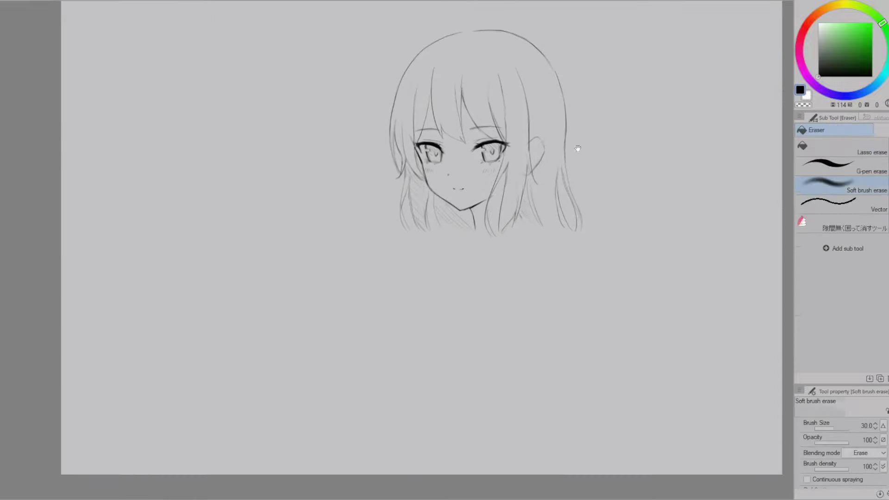
drag(577, 149, 607, 169)
key(p)
scroll(556, 120, down, 1)
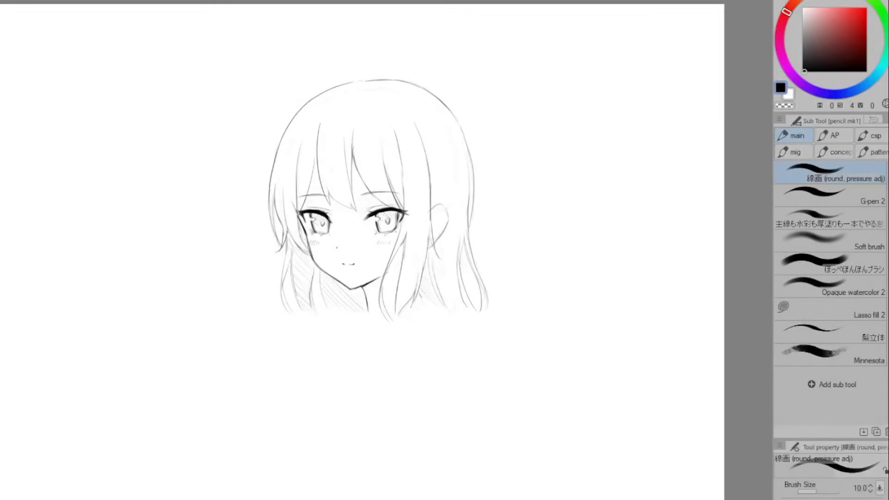
Place a second head beside the original, then outline the left head's bangs and trace their similar clumps in red.
scroll(415, 215, up, 3)
drag(507, 220, 573, 225)
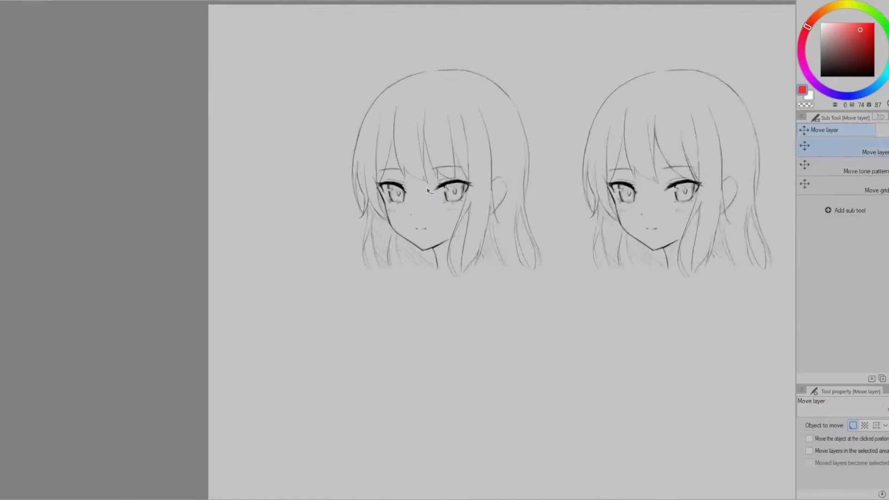
mouse_move(400, 97)
mouse_down()
mouse_move(379, 112)
mouse_move(398, 200)
mouse_move(430, 209)
mouse_move(468, 204)
mouse_move(473, 145)
mouse_move(420, 94)
mouse_move(399, 189)
mouse_up()
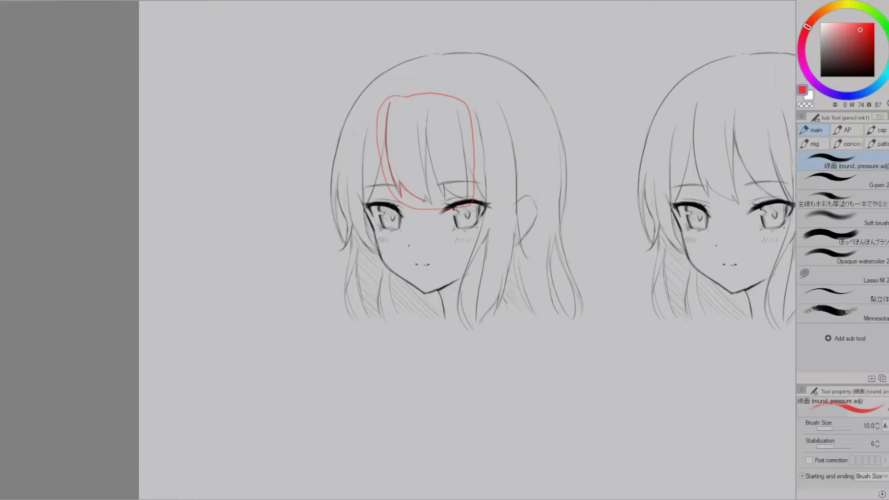
mouse_move(428, 111)
mouse_down()
mouse_move(446, 188)
mouse_move(462, 124)
mouse_up()
drag(524, 120, 539, 116)
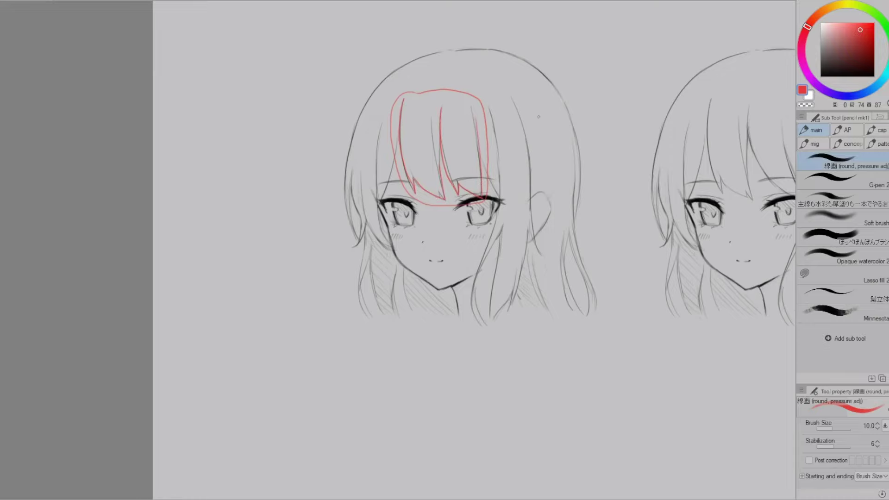
Trace the right head's bang clumps in red, following their differing widths and sweeping tips.
drag(653, 144, 594, 142)
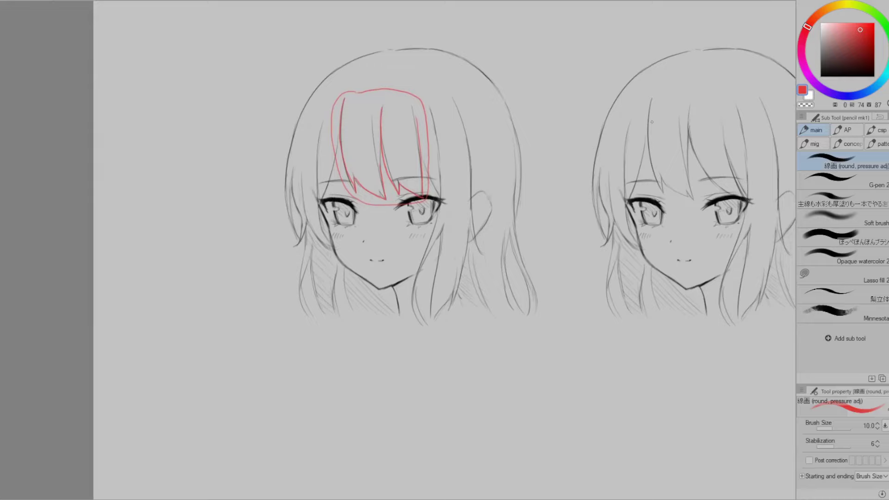
mouse_move(652, 97)
mouse_down()
mouse_move(654, 140)
mouse_move(682, 195)
mouse_move(677, 128)
mouse_move(685, 174)
mouse_up()
key(e)
key(p)
drag(689, 125, 692, 188)
key(ctrl+minus)
key(ctrl+minus)
key(ctrl+plus)
drag(640, 128, 683, 185)
key(ctrl+z)
scroll(679, 142, down, 1)
Draw a black zigzag of even spikes with green-filled shapes in the empty area below the left head.
drag(534, 274, 544, 254)
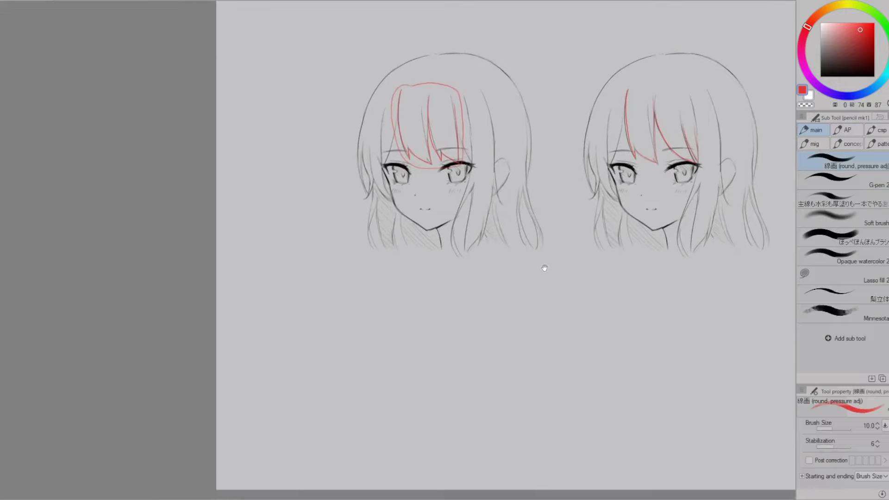
drag(475, 77, 499, 61)
drag(479, 65, 499, 83)
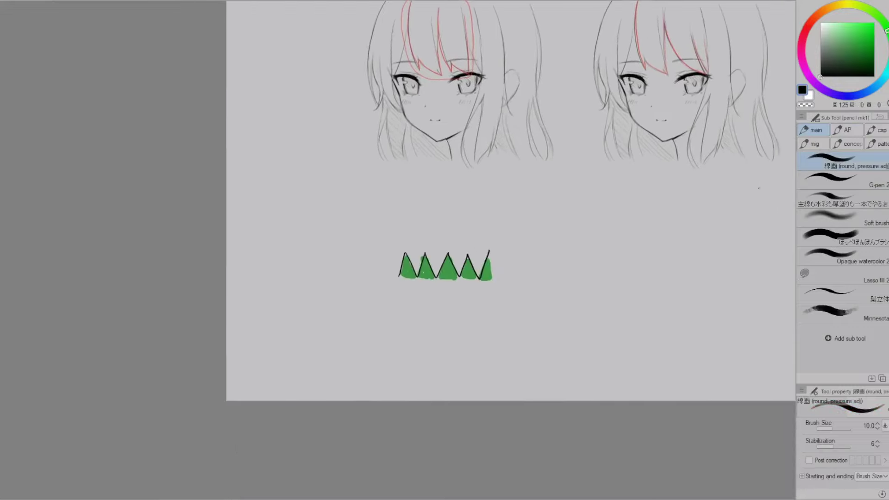
mouse_move(546, 239)
mouse_down()
mouse_move(554, 284)
mouse_move(576, 292)
mouse_up()
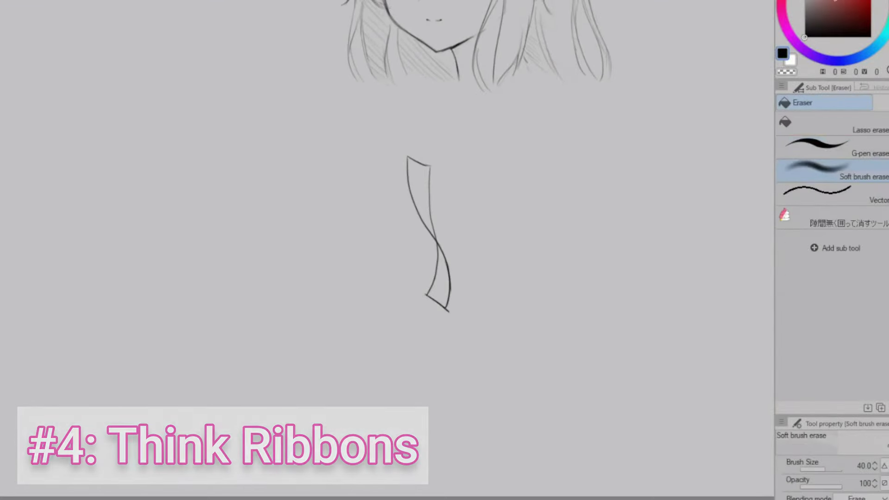
Redraw the twisted ribbon's crossing point with smoother black curves so its two edges flow into each other.
key(p)
click(869, 0)
click(804, 37)
key(e)
scroll(434, 248, up, 1)
key(p)
drag(431, 235, 447, 260)
drag(430, 231, 440, 256)
scroll(447, 272, down, 2)
scroll(454, 319, up, 1)
key(e)
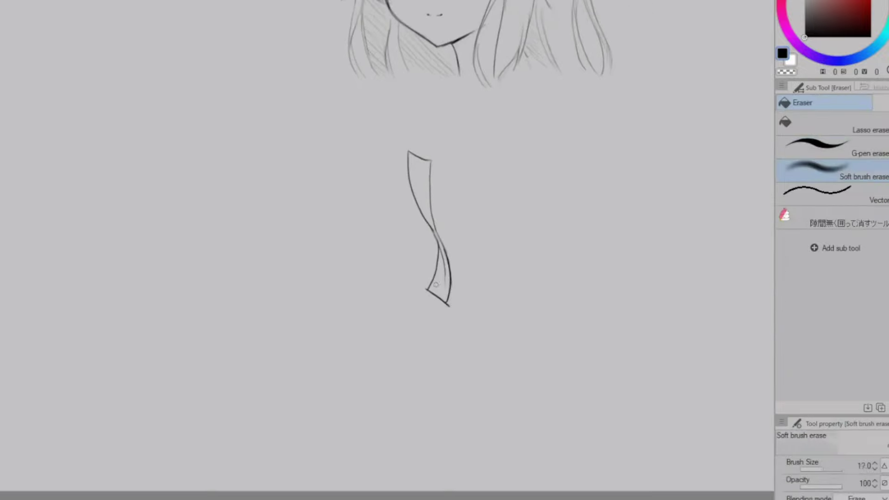
Erase the ribbon's flat lower edge and redraw that end as a curved, pointed hair tip.
drag(427, 290, 449, 306)
key(p)
drag(436, 272, 419, 320)
drag(446, 290, 413, 325)
drag(438, 253, 409, 330)
mouse_move(450, 280)
mouse_down()
mouse_move(445, 310)
mouse_move(432, 231)
mouse_up()
Erase the ribbon's flat upper edge and refine the twist with black strokes so it reads as a hair strand.
key(e)
drag(408, 151, 431, 162)
key(p)
scroll(444, 280, down, 1)
mouse_move(432, 219)
mouse_down()
mouse_move(432, 149)
mouse_move(412, 207)
mouse_up()
scroll(428, 172, up, 1)
key(e)
key(p)
key(e)
key(p)
Copy the original ribbon from an earlier history state, restore the hair strand, and paste the ribbon to its right.
click(878, 87)
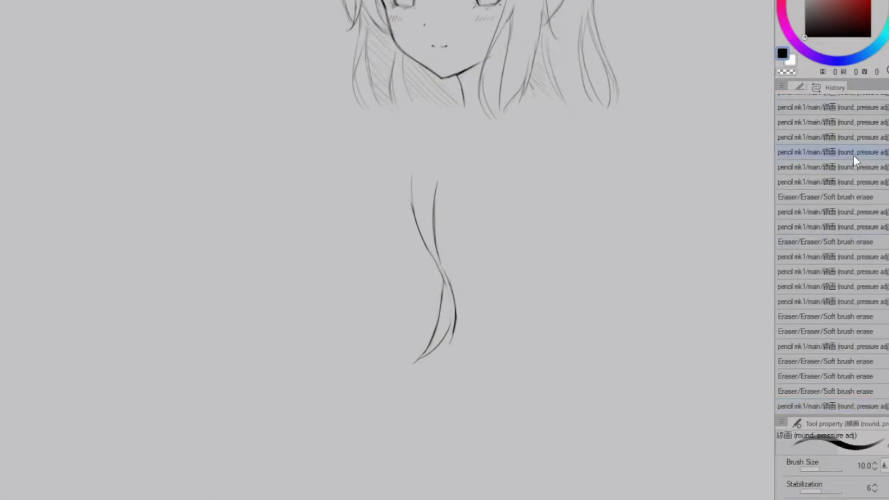
click(849, 180)
click(854, 135)
key(ctrl+c)
click(881, 408)
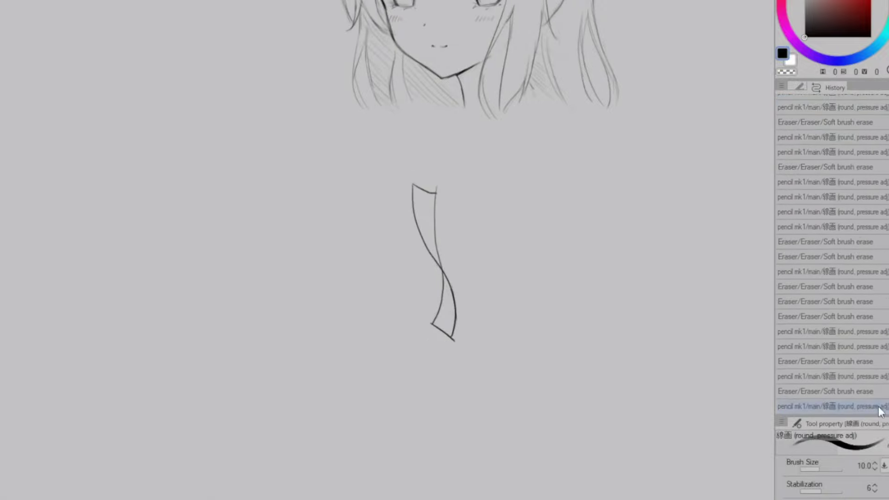
key(ctrl+v)
click(799, 87)
key(k)
drag(459, 303, 551, 303)
key(e)
drag(529, 185, 532, 190)
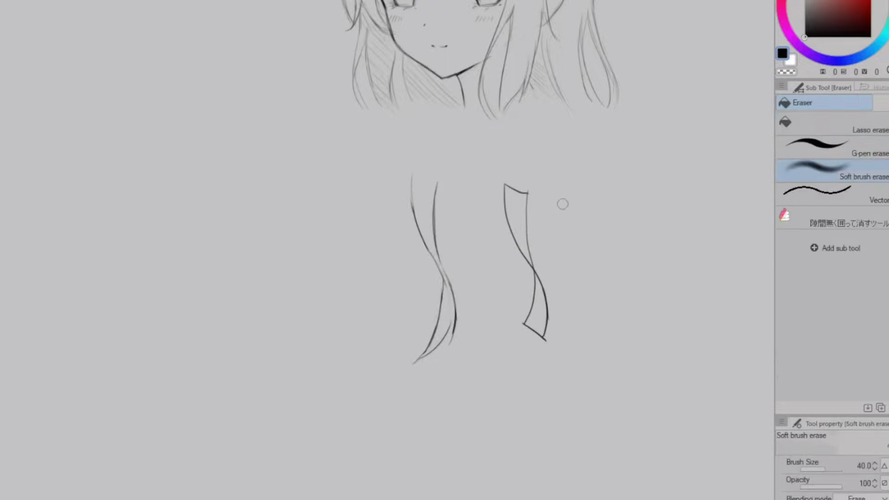
Write the label RIBBONS in black below the hair strand and the ribbon.
key(p)
mouse_move(451, 379)
mouse_down()
mouse_move(458, 338)
mouse_move(443, 371)
mouse_up()
drag(444, 349, 461, 368)
mouse_move(466, 351)
mouse_down()
mouse_move(466, 367)
mouse_move(514, 350)
mouse_up()
drag(529, 353, 519, 366)
Trace the ribbon-like curves in the loose-haired head's side locks and back hair in red.
scroll(456, 250, up, 4)
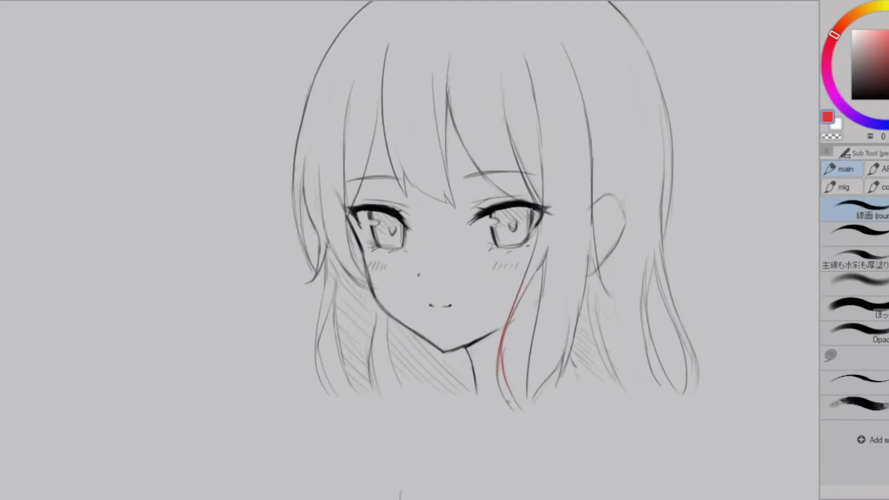
mouse_move(669, 311)
mouse_down()
mouse_move(688, 377)
mouse_move(697, 373)
mouse_up()
mouse_move(331, 294)
mouse_down()
mouse_move(316, 364)
mouse_move(334, 395)
mouse_up()
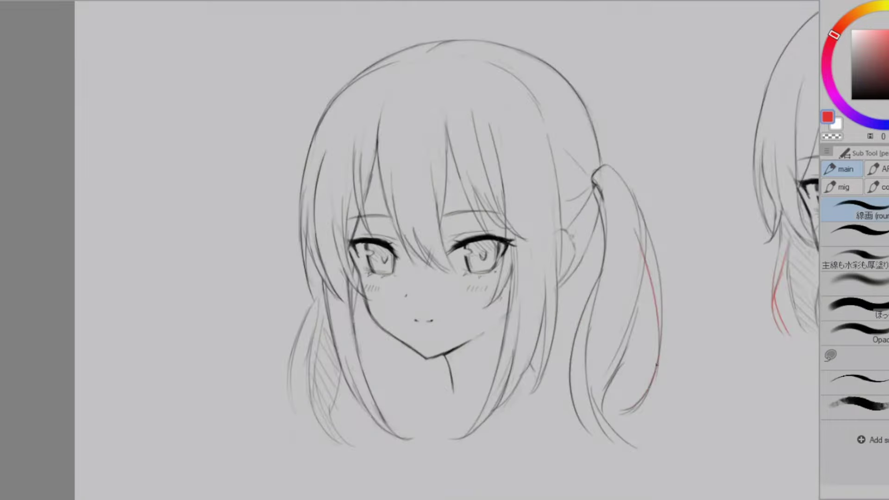
Trace the ribbon-like curves in both ponytails of the ponytailed head in red.
drag(602, 280, 583, 349)
drag(640, 297, 626, 349)
mouse_move(334, 431)
mouse_down()
mouse_move(323, 413)
mouse_move(349, 448)
mouse_up()
drag(307, 384, 317, 310)
drag(340, 373, 329, 412)
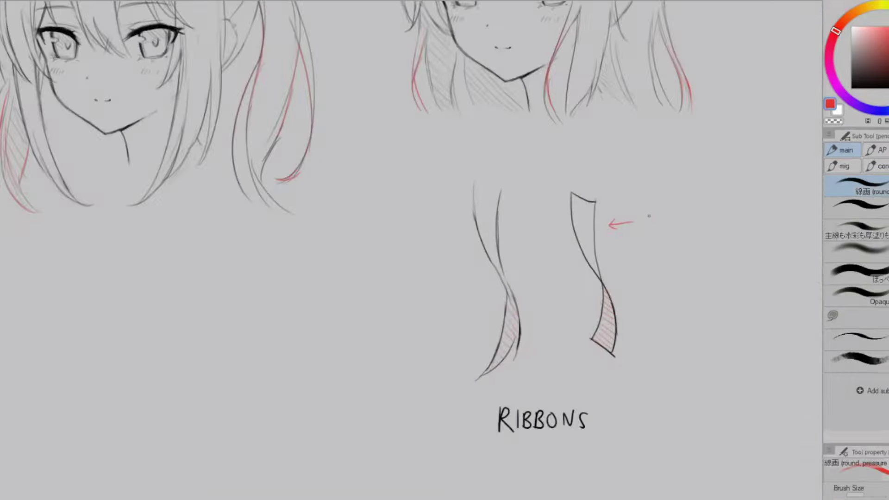
Write OUTER in red beside the arrow pointing to the right ribbon's upper face.
drag(647, 214, 646, 215)
drag(656, 215, 665, 216)
drag(665, 216, 675, 217)
drag(670, 217, 683, 225)
drag(687, 227, 694, 227)
Write INNER in red beside the right ribbon's hatched lower face.
drag(542, 299, 542, 308)
drag(545, 309, 553, 298)
mouse_move(555, 309)
mouse_down()
mouse_move(562, 298)
mouse_move(570, 309)
mouse_up()
drag(563, 303, 570, 303)
drag(573, 309, 574, 299)
drag(574, 299, 580, 309)
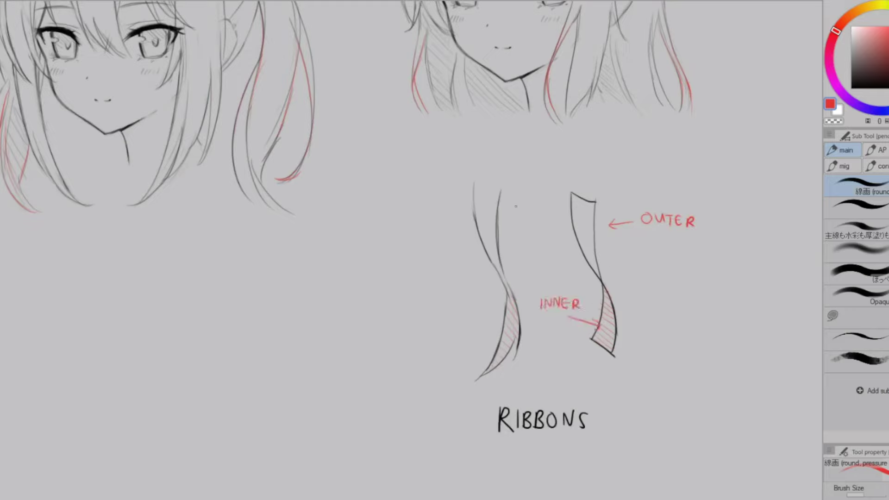
Draw red arrows to the left ribbon's upper and hatched lower faces, and sketch a light bulb above them.
drag(518, 198, 495, 206)
drag(465, 332, 493, 337)
drag(484, 330, 485, 343)
drag(538, 144, 554, 157)
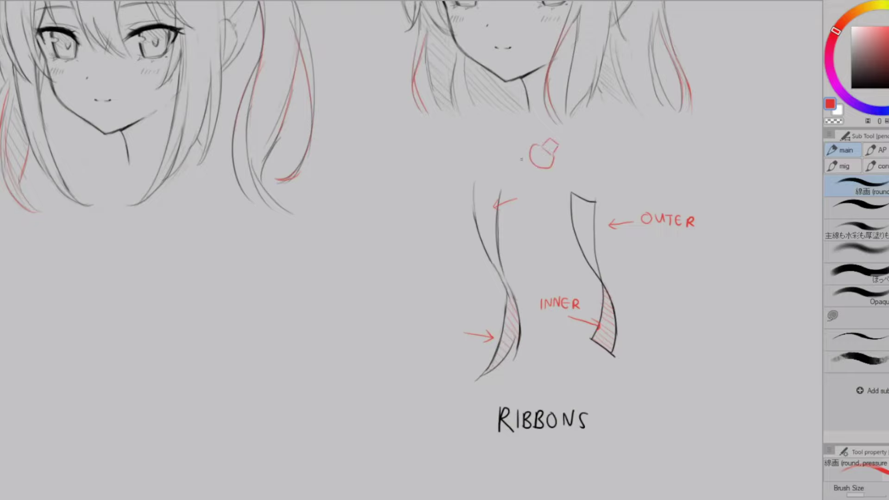
Label the left ribbon's upper face LIGHT and its hatched lower face SHADOW in red.
drag(513, 208, 521, 222)
mouse_move(530, 210)
mouse_down()
mouse_move(528, 224)
mouse_move(538, 226)
mouse_up()
drag(541, 216, 549, 218)
mouse_move(426, 322)
mouse_down()
mouse_move(420, 331)
mouse_move(441, 329)
mouse_up()
drag(446, 319, 461, 324)
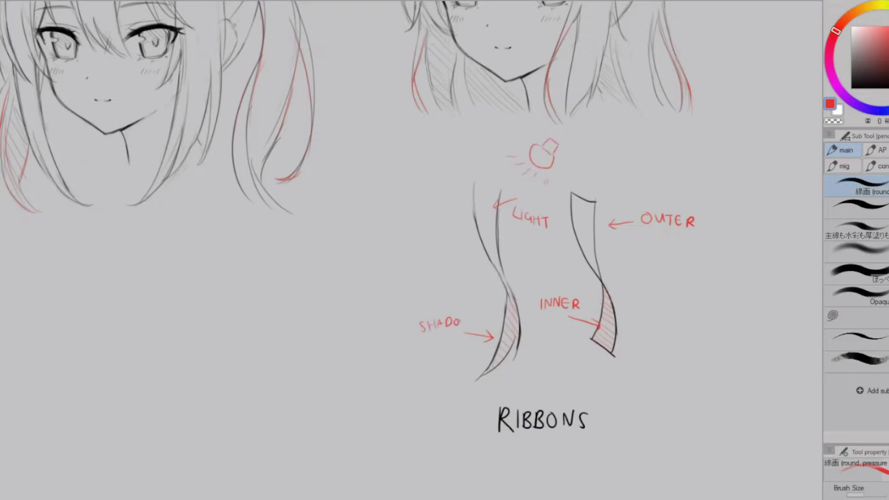
Darken the central bang parting on the ponytailed head with a black size 12 brush.
scroll(660, 250, up, 2)
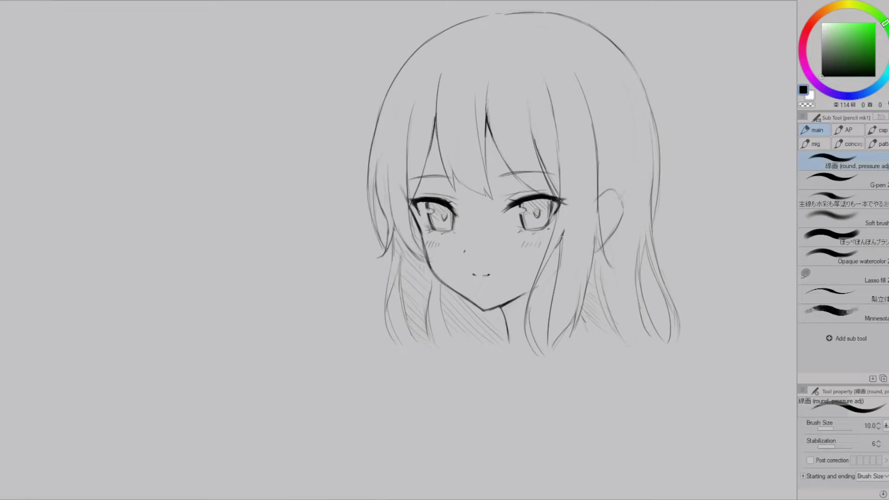
key(ctrl+minus)
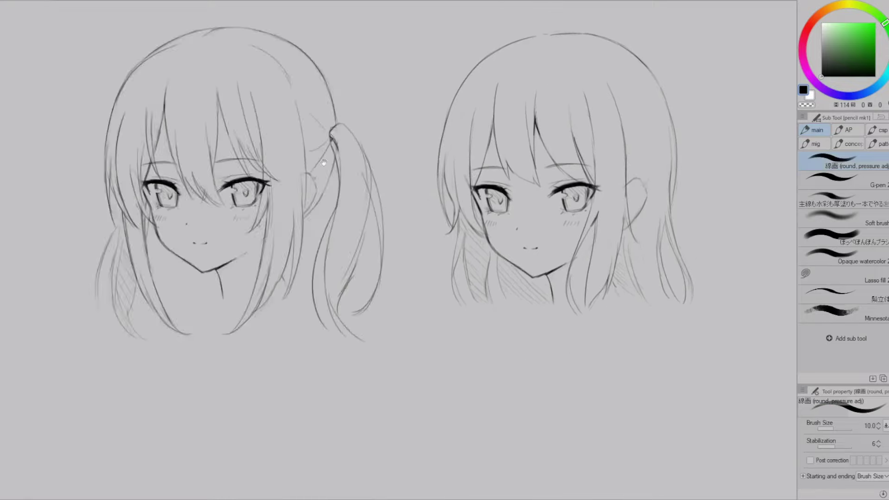
key(ctrl+plus)
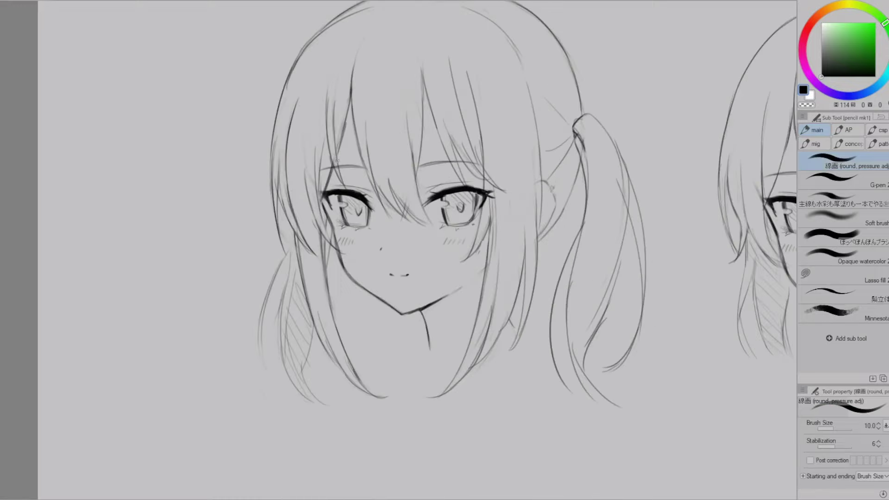
key(bracketright)
drag(423, 84, 426, 115)
key(ctrl+minus)
key(e)
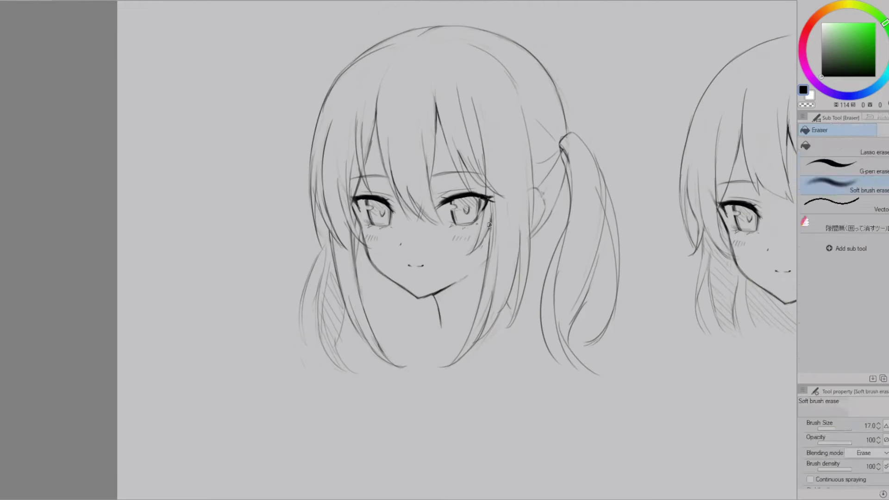
Reinforce the strand beside the ponytailed head's left eye and the line running down from the hair tie.
key(p)
key(ctrl+z)
mouse_move(376, 110)
mouse_down()
mouse_move(372, 140)
mouse_move(378, 130)
mouse_up()
key(ctrl+z)
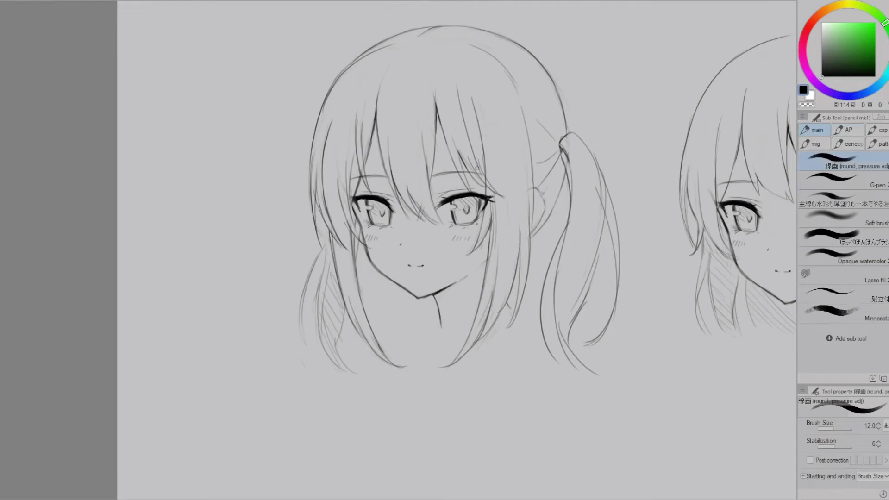
drag(348, 191, 353, 225)
scroll(384, 199, down, 2)
scroll(517, 149, up, 2)
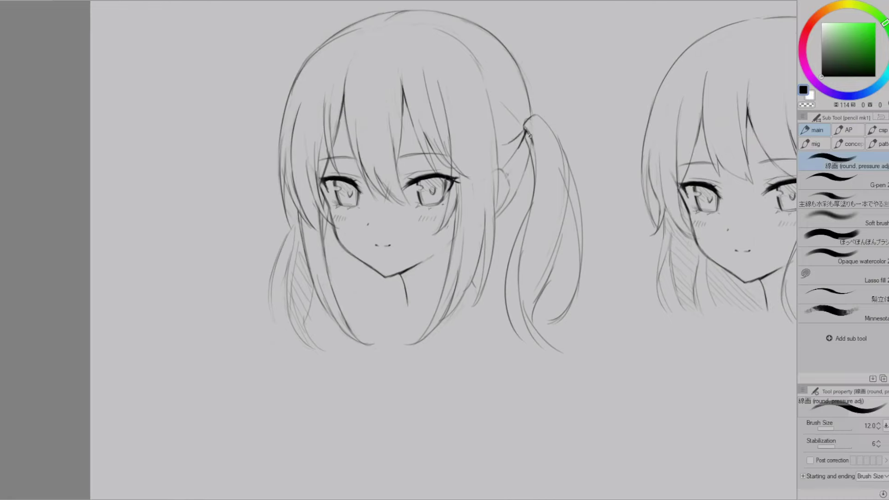
drag(529, 135, 535, 195)
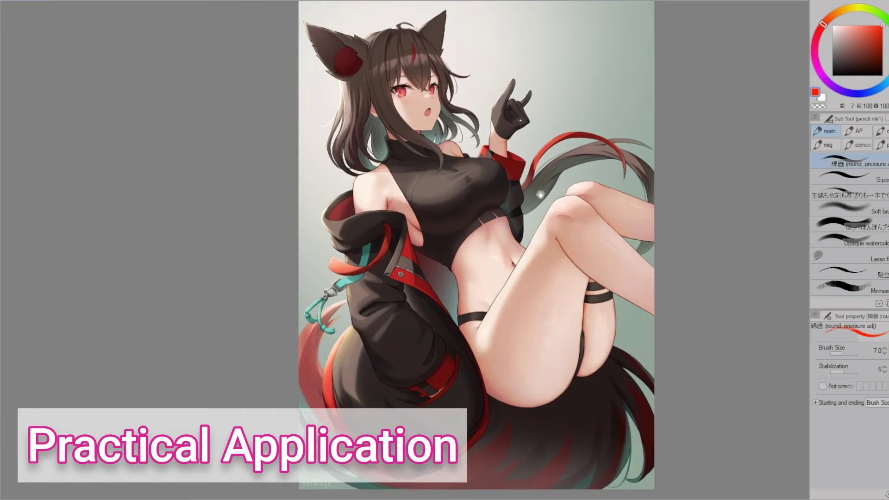
Trace the curled strand beside the wolf-eared character's right cheek in red on the finished illustration.
drag(540, 195, 541, 199)
scroll(479, 191, up, 6)
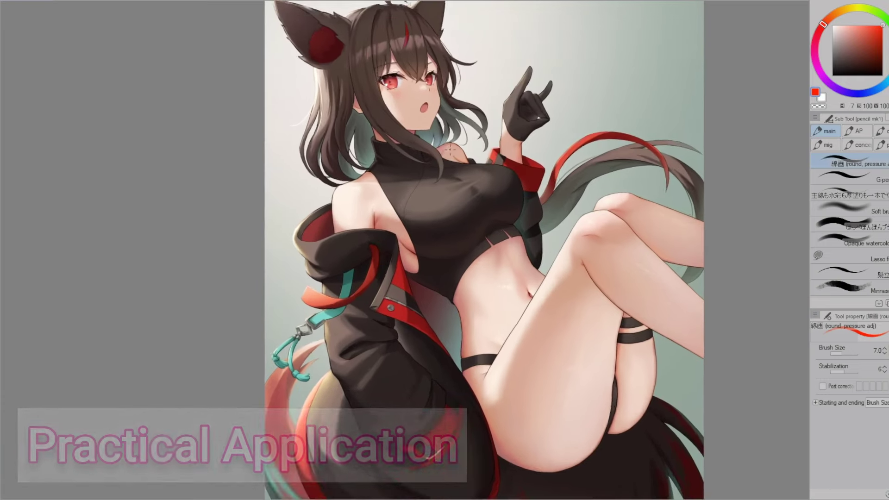
scroll(479, 192, up, 2)
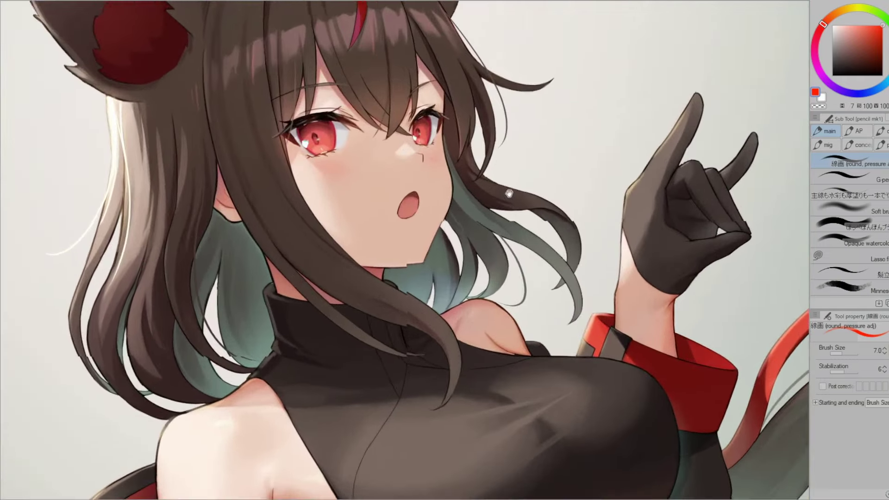
mouse_move(548, 203)
mouse_down()
mouse_move(486, 248)
mouse_move(602, 333)
mouse_move(560, 207)
mouse_up()
scroll(553, 239, down, 2)
key(ctrl+z)
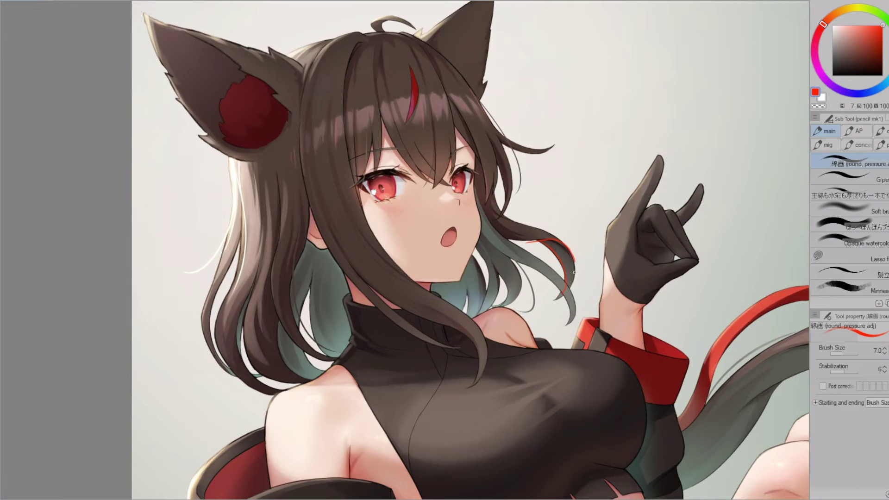
Sketch a small twisting ribbon in red beside the curled strand and hatch its inner face.
drag(591, 197, 537, 173)
mouse_move(484, 180)
mouse_down()
mouse_move(535, 193)
mouse_move(527, 186)
mouse_up()
drag(511, 182, 527, 213)
scroll(534, 181, down, 3)
scroll(534, 181, up, 2)
drag(515, 184, 527, 179)
drag(522, 194, 537, 191)
scroll(537, 183, down, 2)
Draw red flow lines from the crown down through the bangs to show the hair's direction.
mouse_move(526, 205)
mouse_down()
mouse_move(509, 166)
mouse_move(464, 168)
mouse_move(444, 148)
mouse_up()
scroll(542, 167, up, 4)
scroll(443, 149, down, 1)
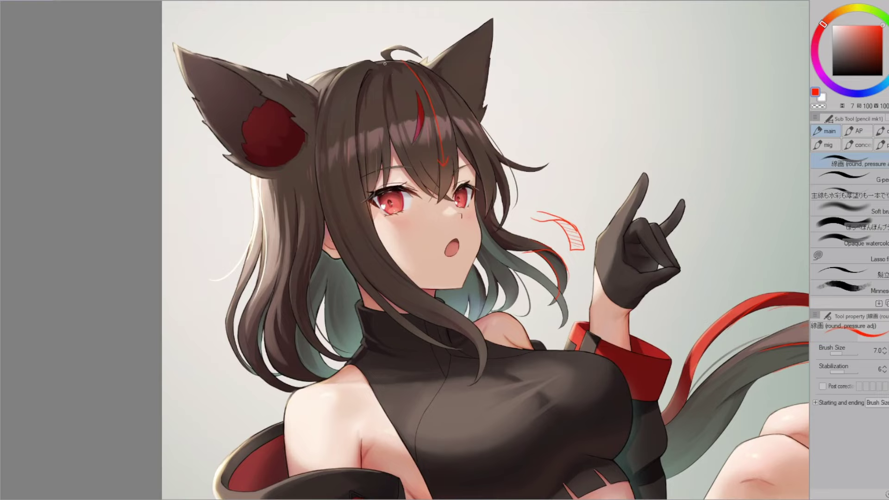
drag(424, 65, 471, 142)
drag(371, 69, 354, 132)
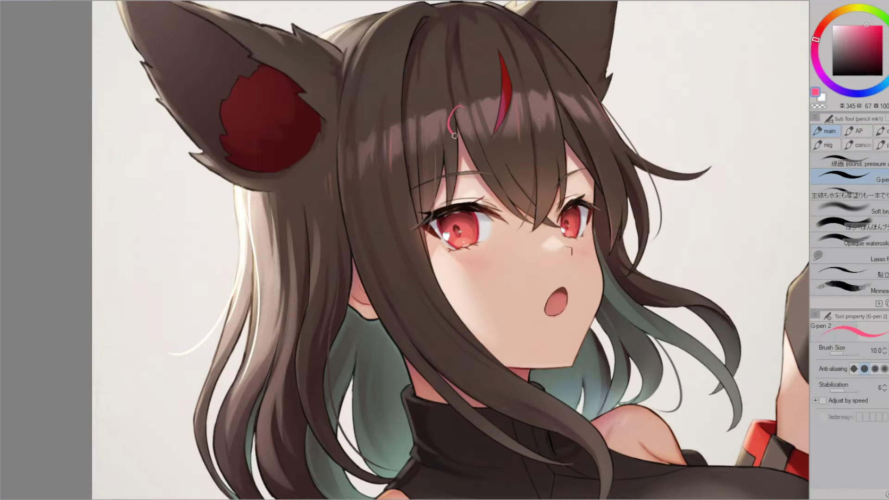
Circle the points where the bang clumps split or overlap with the G-pen in pink.
drag(459, 108, 457, 110)
drag(568, 126, 565, 131)
drag(510, 194, 506, 191)
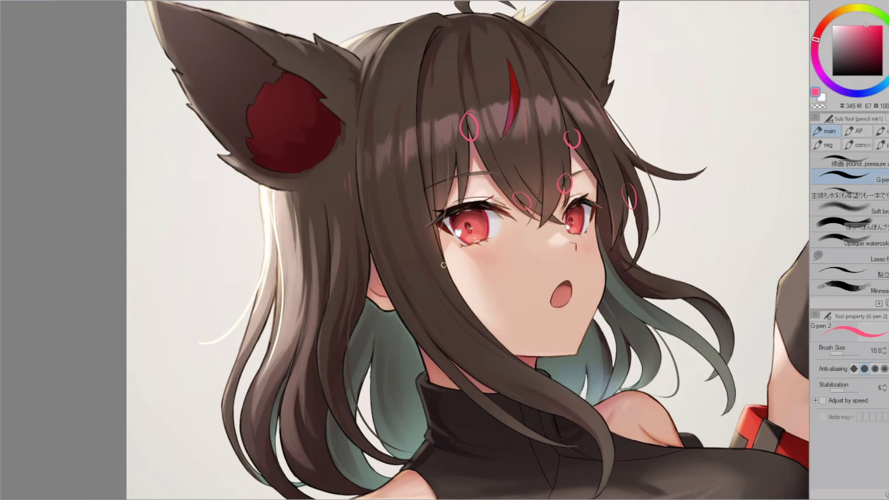
Trace the edges of the bang clumps across the forehead in pink.
drag(463, 111, 459, 199)
drag(461, 166, 458, 213)
drag(505, 175, 540, 226)
mouse_move(570, 213)
mouse_down()
mouse_move(563, 160)
mouse_move(613, 232)
mouse_up()
drag(625, 209, 612, 246)
Label each bang clump across the fringe by size with a pink S, M or L.
scroll(571, 74, down, 1)
scroll(590, 94, up, 1)
drag(425, 157, 420, 166)
drag(438, 164, 459, 165)
drag(488, 150, 483, 159)
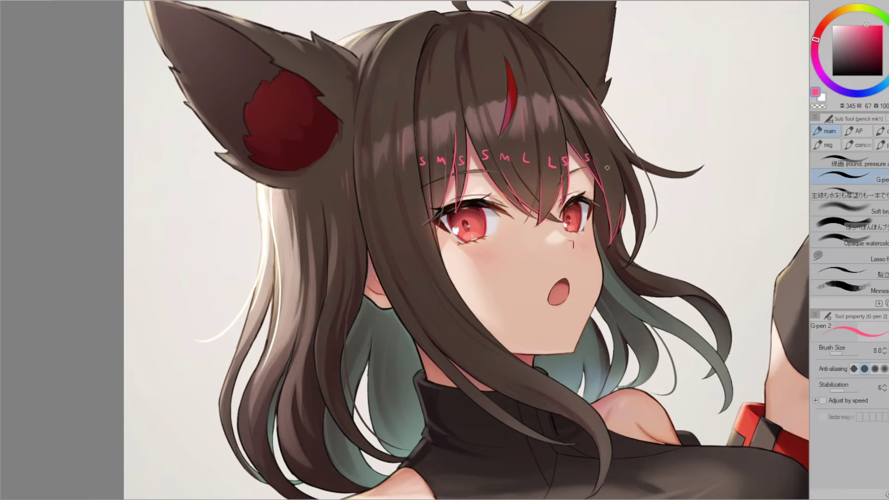
drag(610, 173, 616, 182)
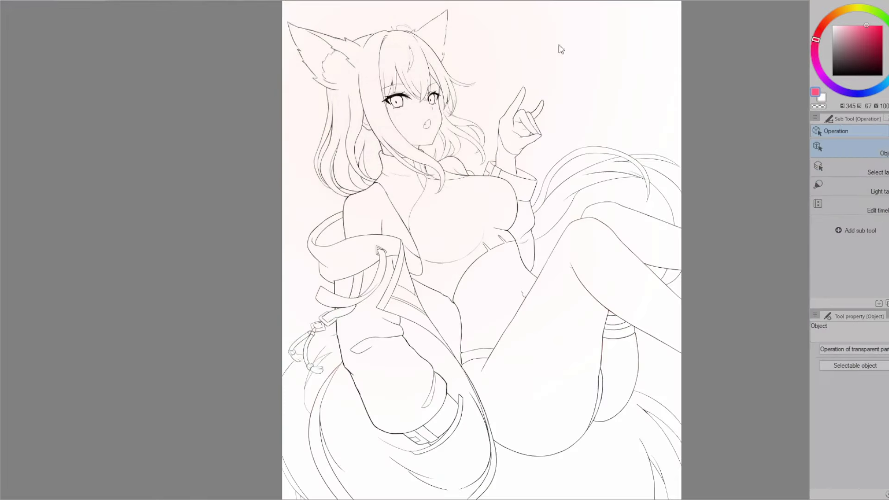
scroll(435, 26, up, 5)
drag(344, 81, 342, 129)
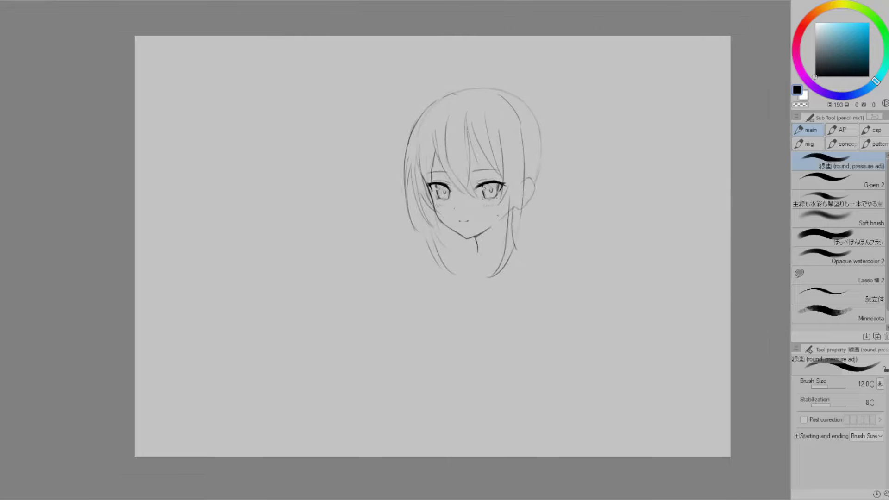
Erase the lower ends of the side locks on the head sketch with the Soft brush eraser.
key(e)
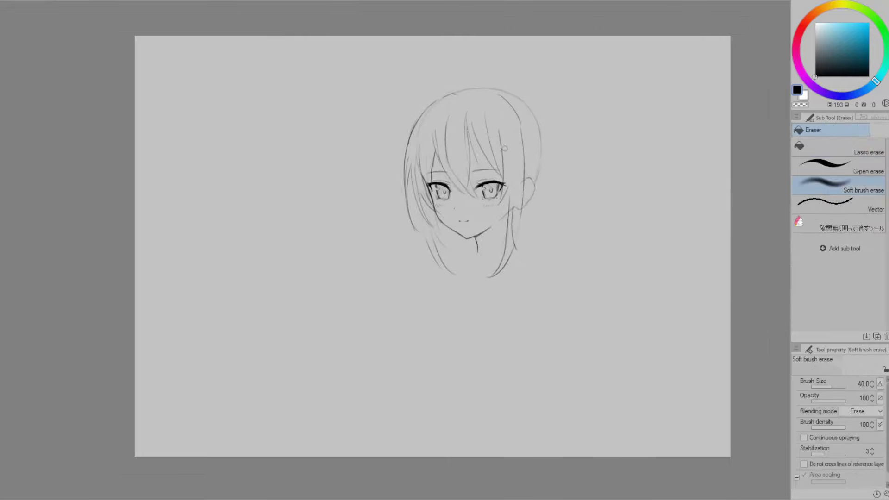
drag(506, 174, 500, 135)
drag(506, 189, 502, 202)
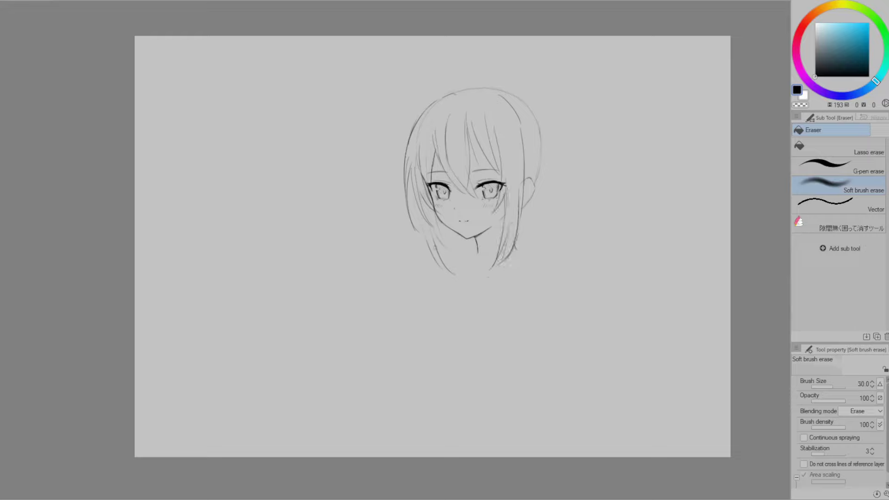
mouse_move(425, 235)
mouse_down()
mouse_move(435, 261)
mouse_move(436, 246)
mouse_up()
Redraw the left side lock with repeated long pencil strokes, undoing the unsatisfactory attempts.
key(p)
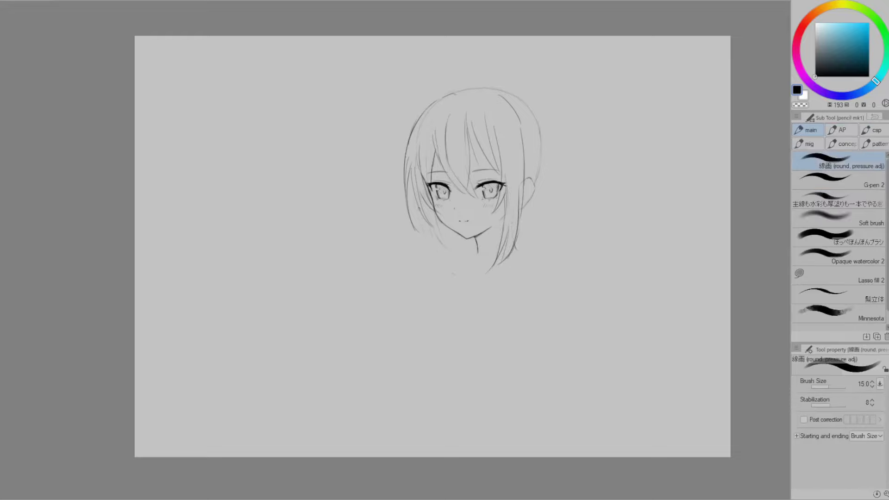
key(ctrl+z)
drag(418, 213, 428, 254)
key(ctrl+z)
drag(416, 191, 439, 265)
key(ctrl+z)
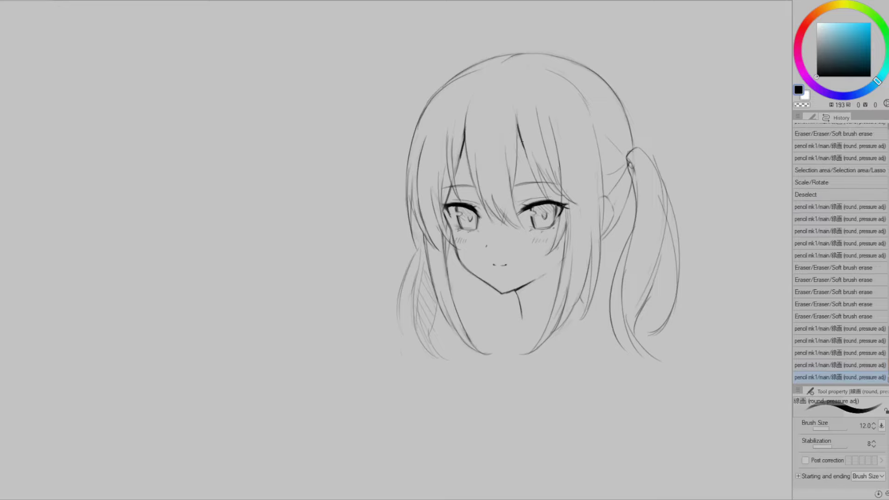
Try a new strand line beside the central bang parting and undo the latest strokes.
mouse_move(517, 126)
mouse_down()
mouse_move(519, 148)
mouse_move(552, 189)
mouse_move(545, 179)
mouse_up()
key(ctrl+z)
key(ctrl+z)
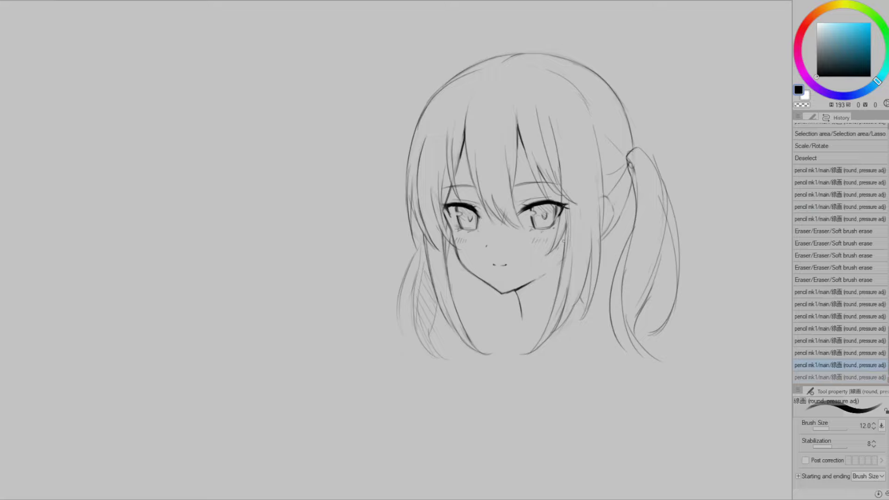